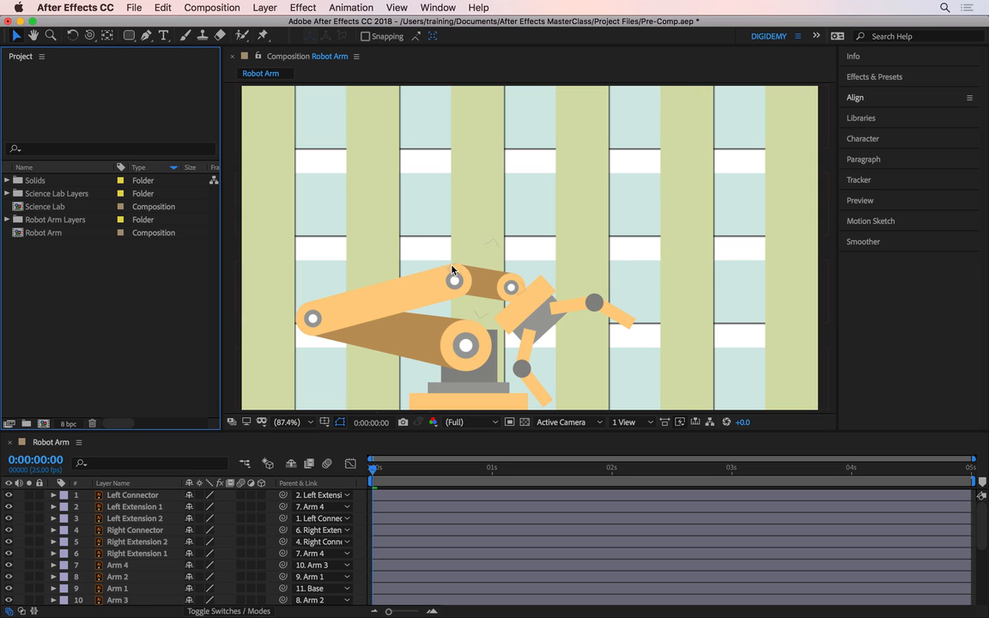
Pre-compose the robot layers from Left Connector through Base into a new composition named Robot Solo.
click(382, 472)
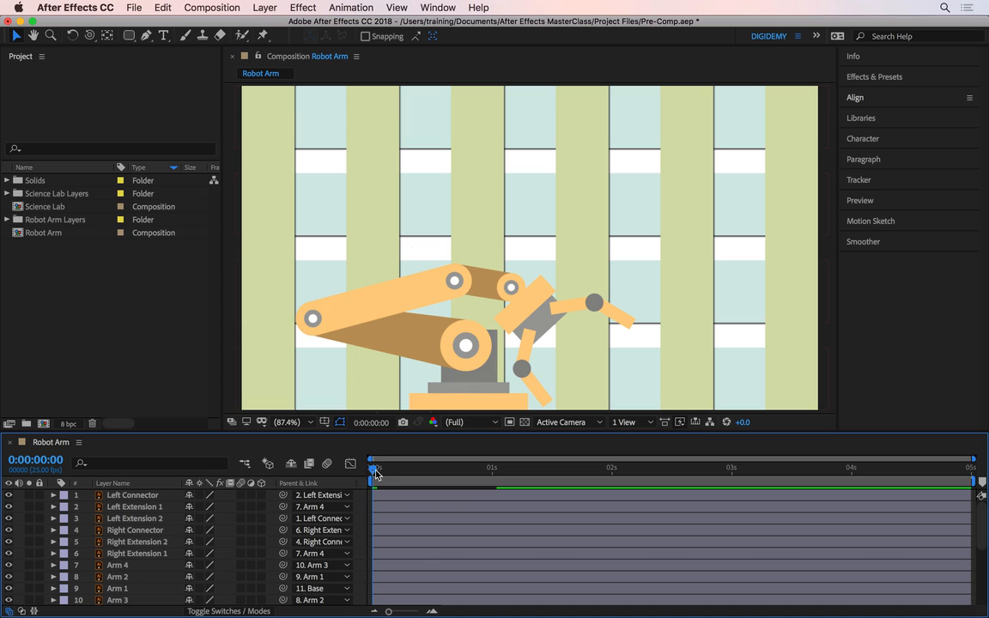
mouse_move(382, 470)
mouse_down()
mouse_move(487, 470)
mouse_move(374, 470)
mouse_up()
drag(417, 431, 422, 273)
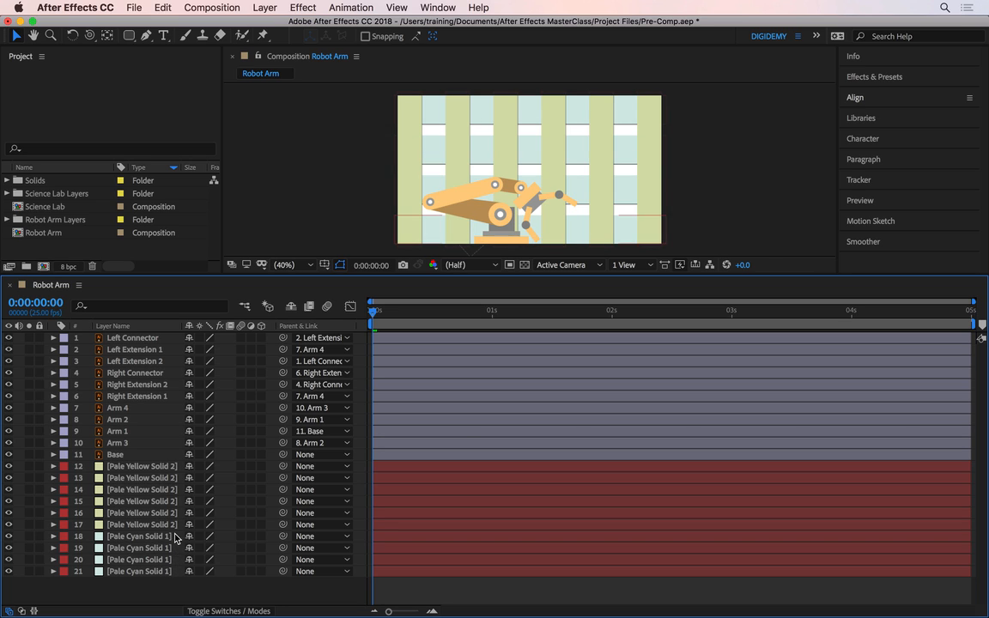
click(167, 339)
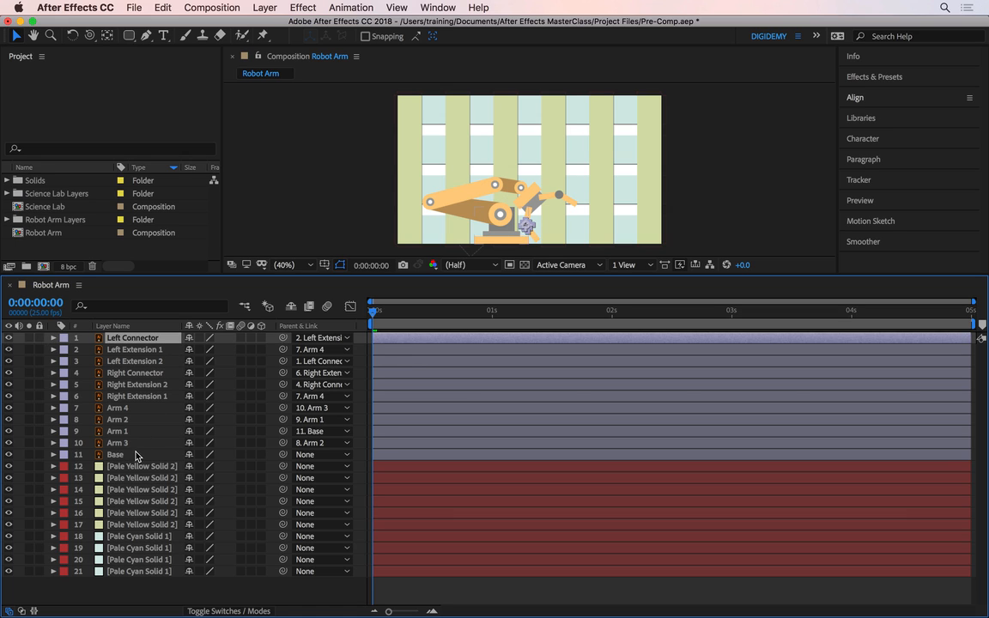
click(137, 455)
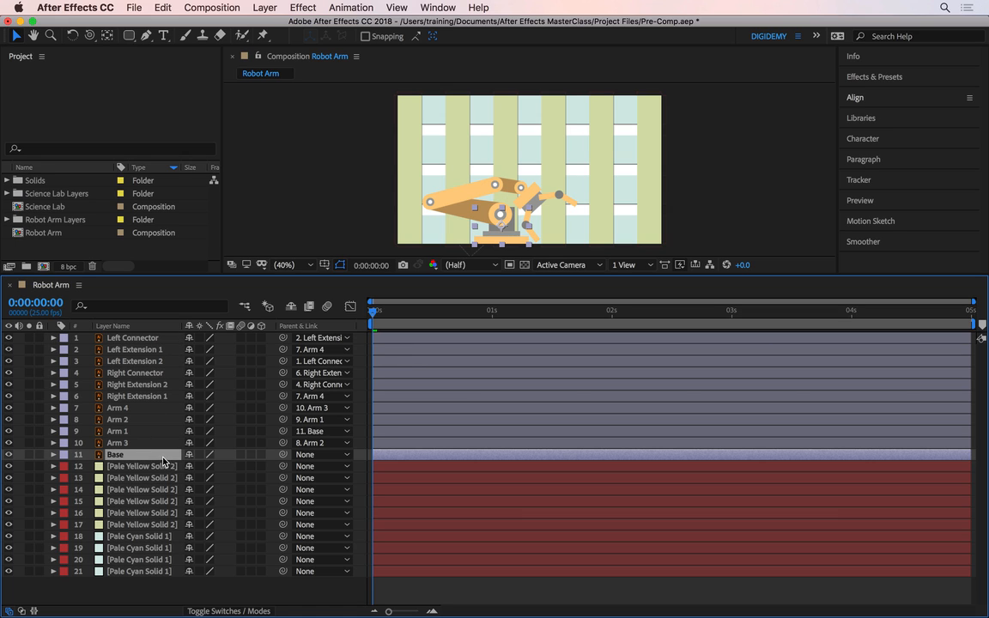
shift+click(157, 342)
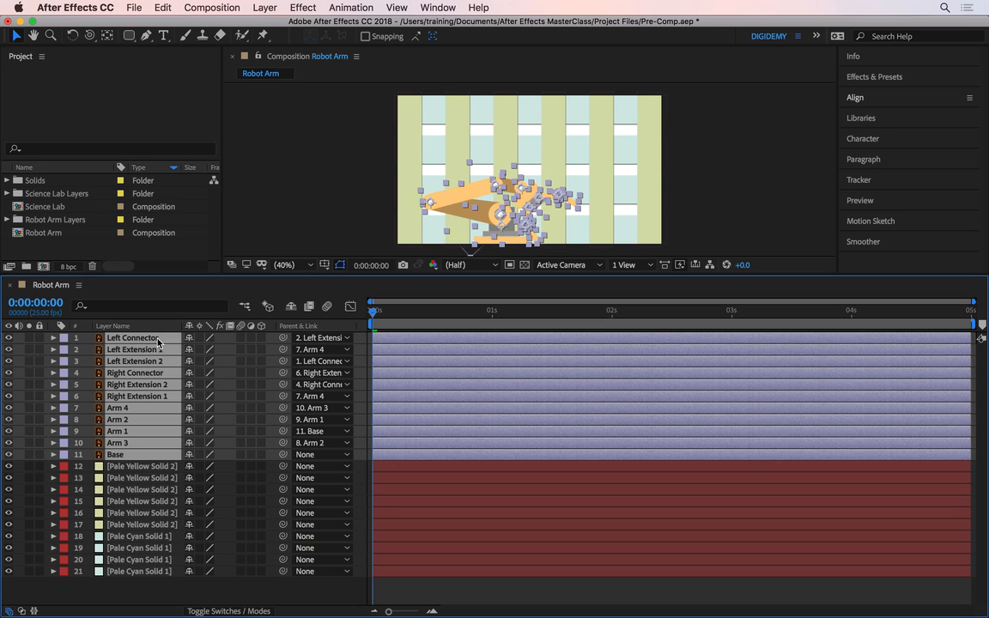
right_click(166, 382)
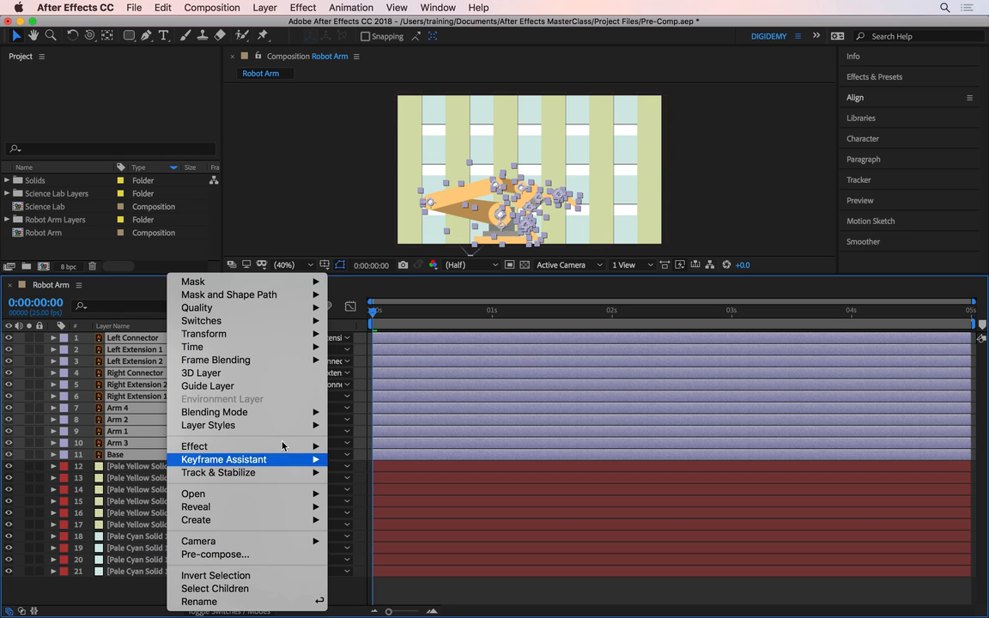
click(265, 8)
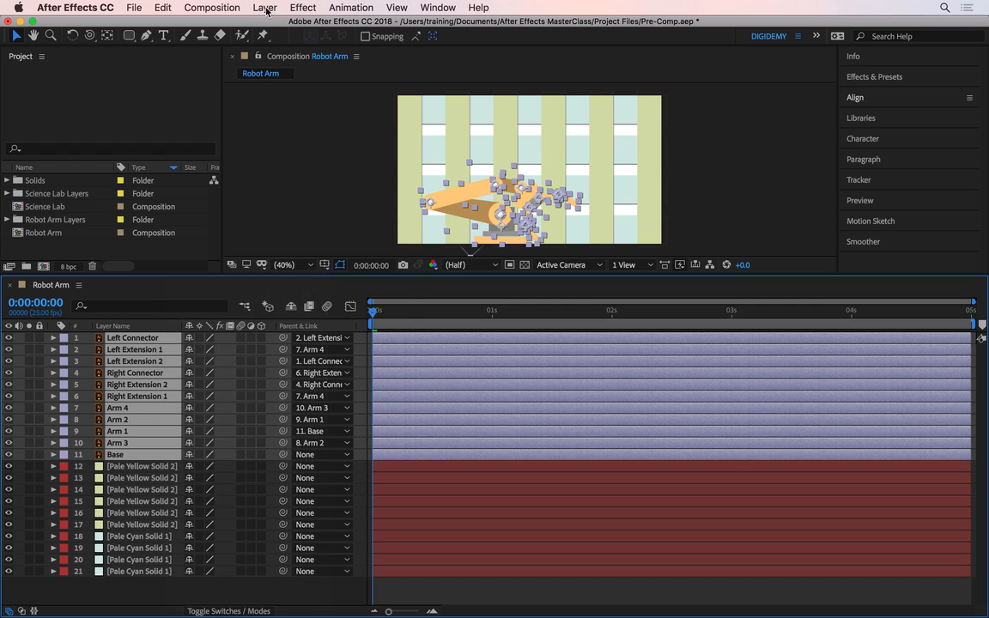
click(264, 8)
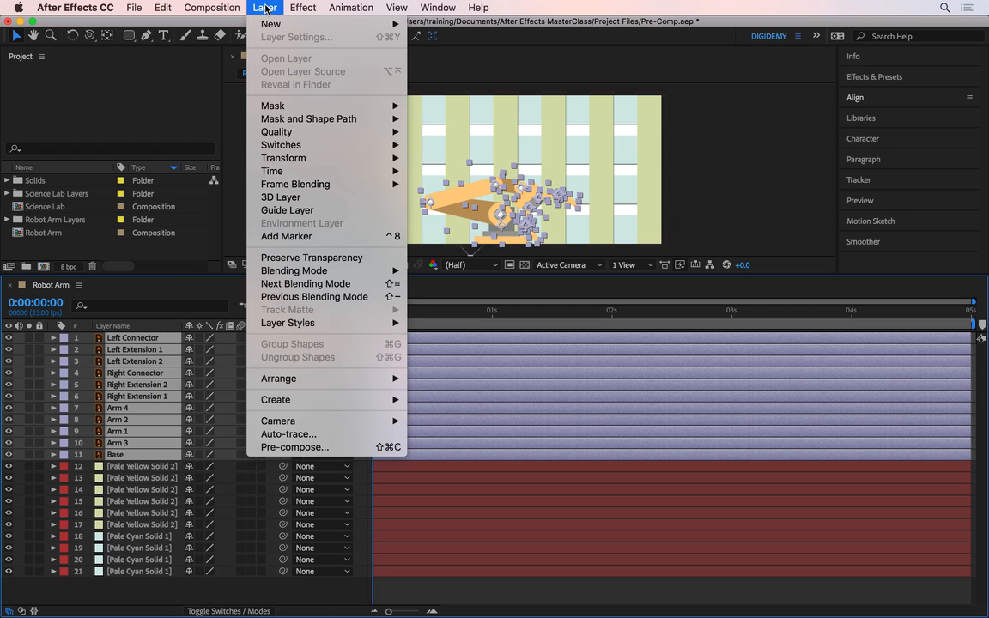
click(352, 447)
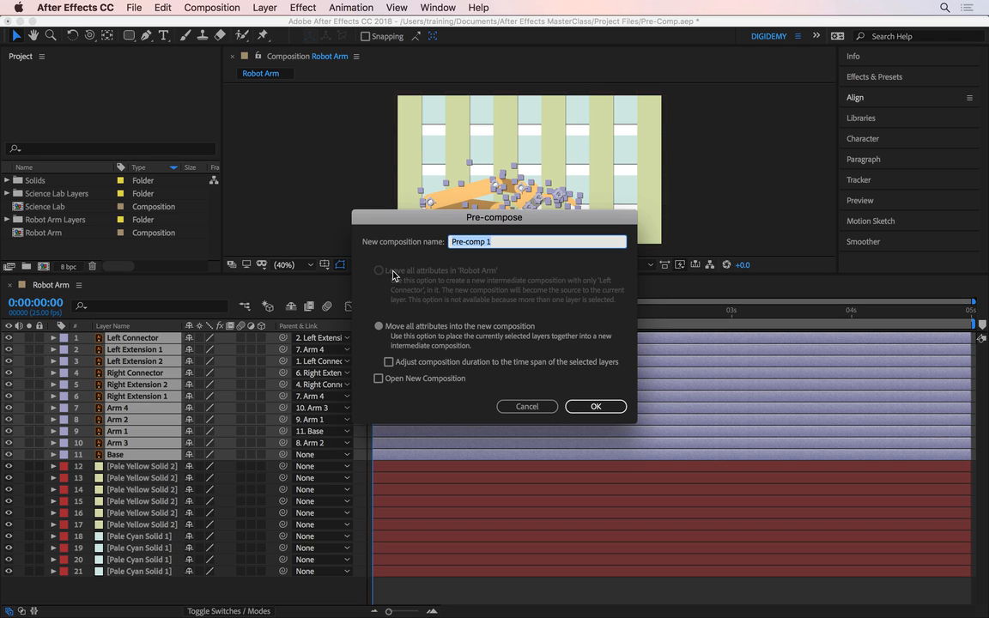
text(Robot Solo)
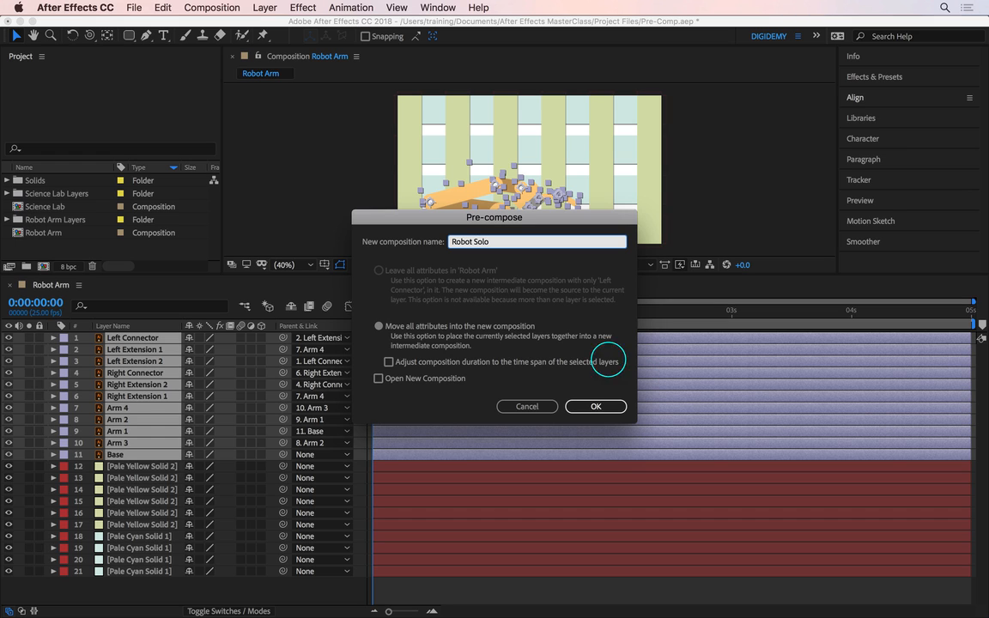
click(597, 406)
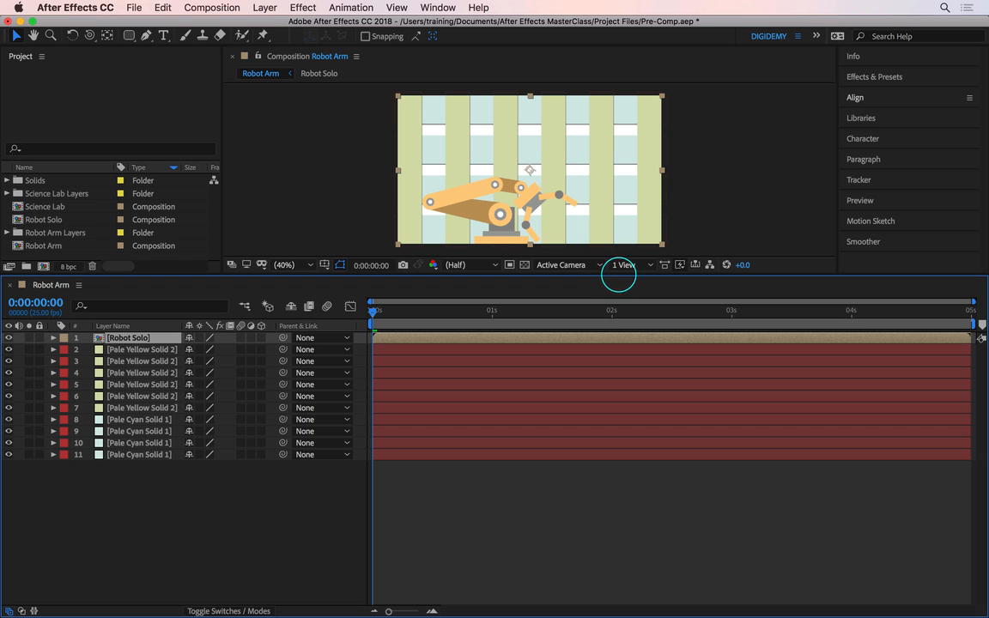
Move the Robot Solo layer slightly up and to the right so the whole robot base sits inside the frame.
drag(618, 275, 483, 411)
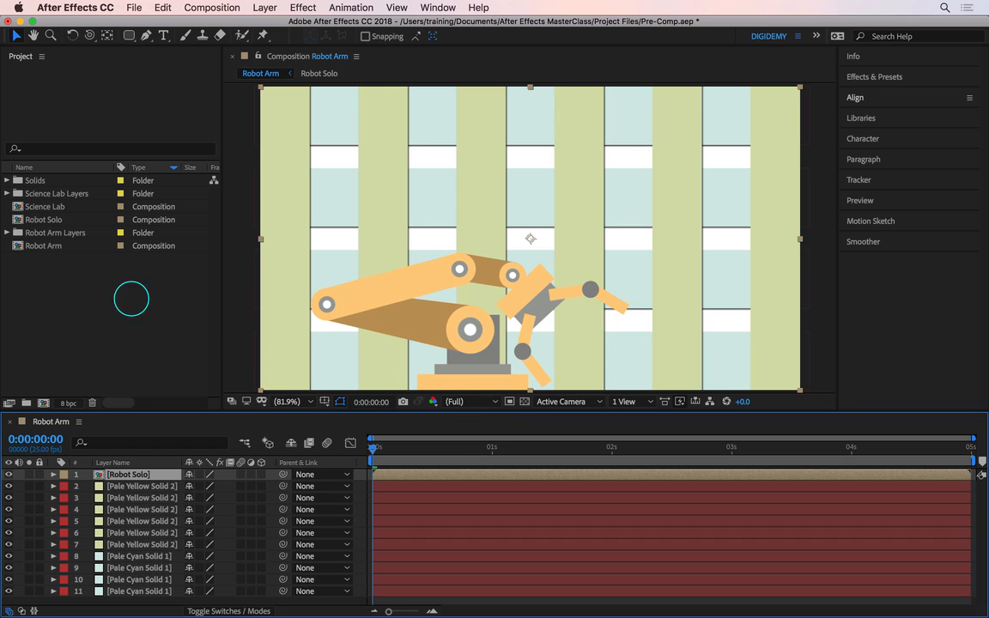
click(49, 220)
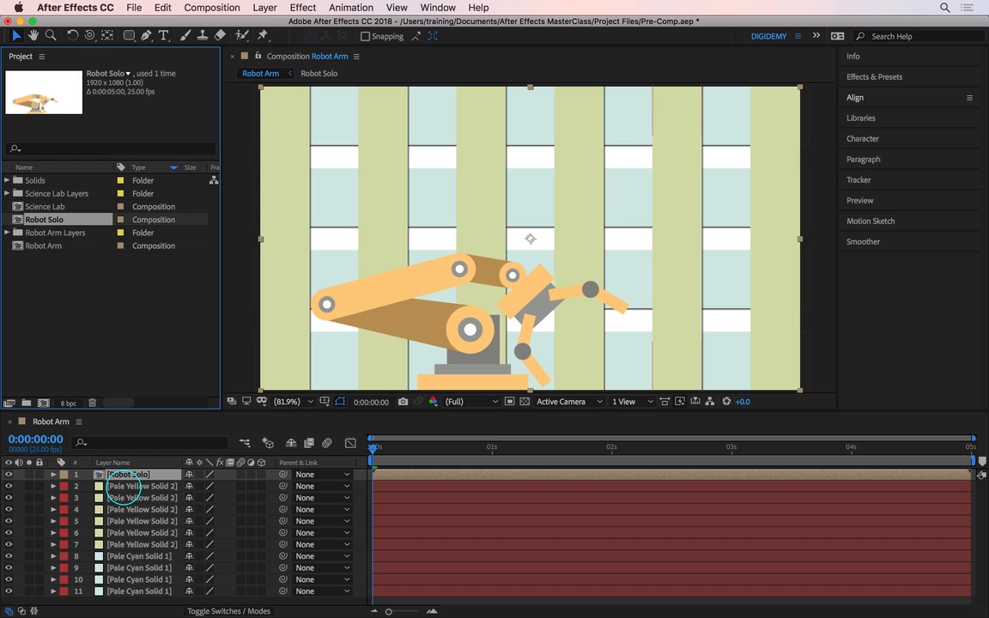
click(137, 472)
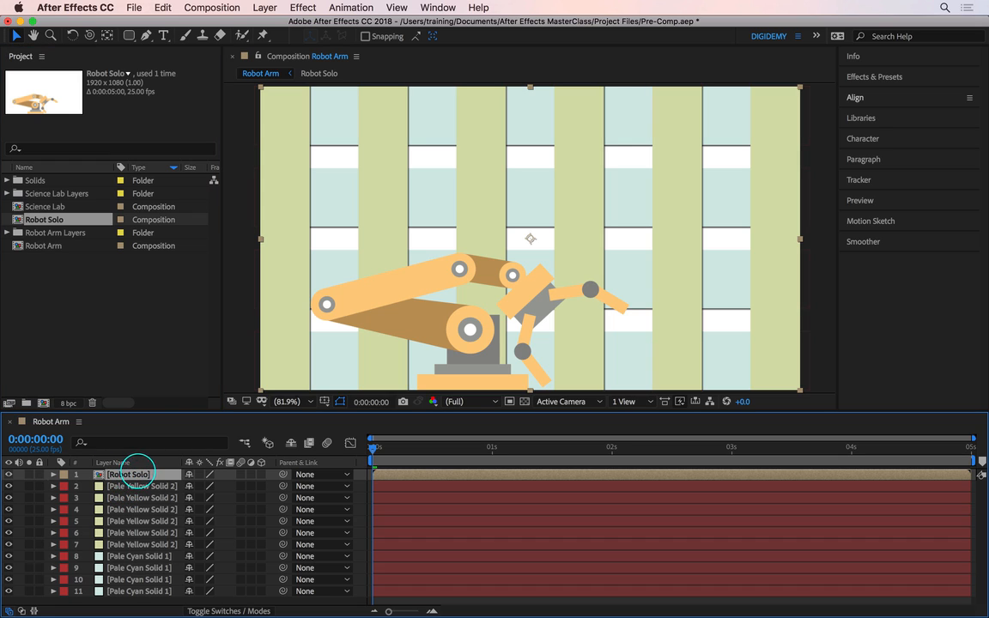
key(super+shift+a)
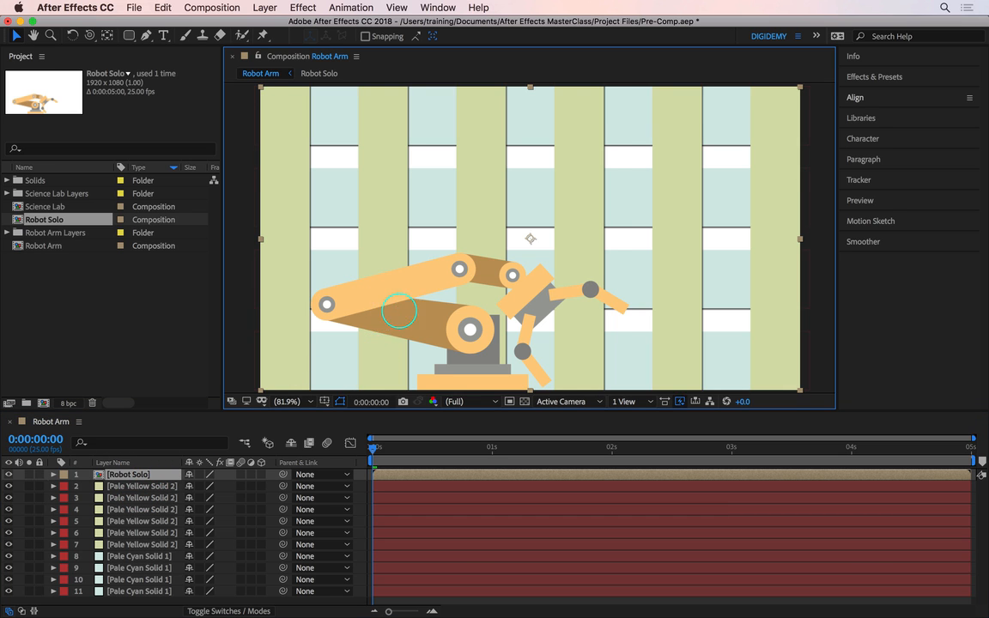
drag(382, 314, 399, 300)
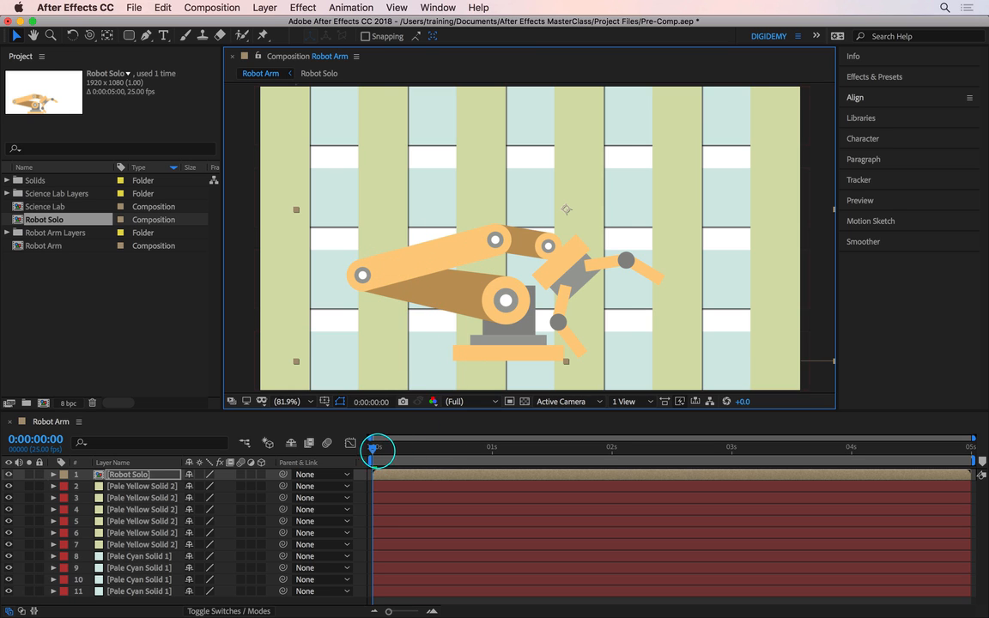
Keyframe the Robot Solo layer's Opacity from 0% at 0:00:00:00 to 100% at 0:00:00:10, and scrub through the fade-in.
drag(377, 448, 353, 444)
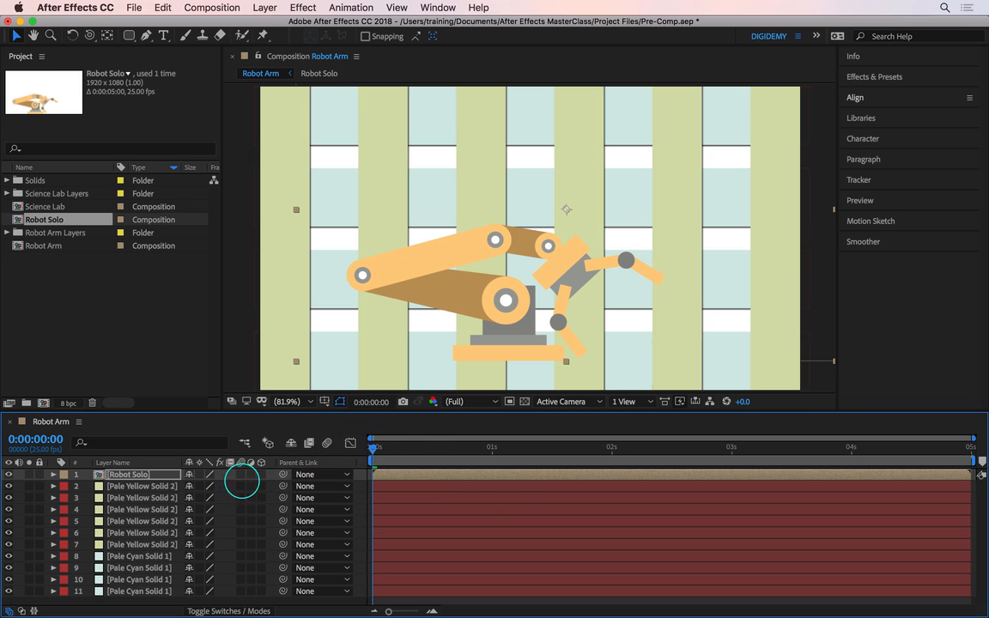
double_click(162, 474)
click(158, 474)
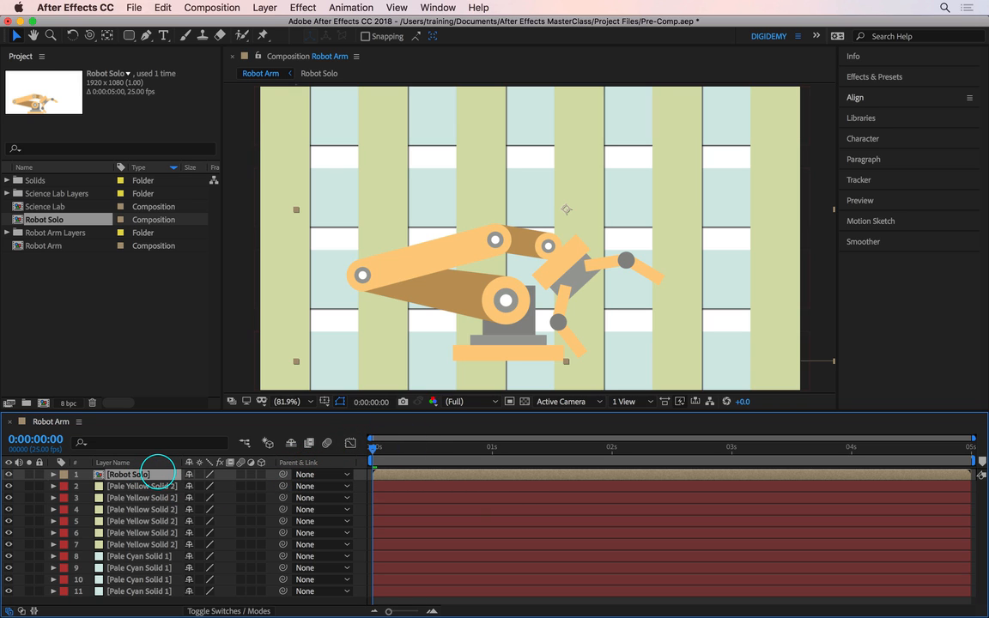
key(t)
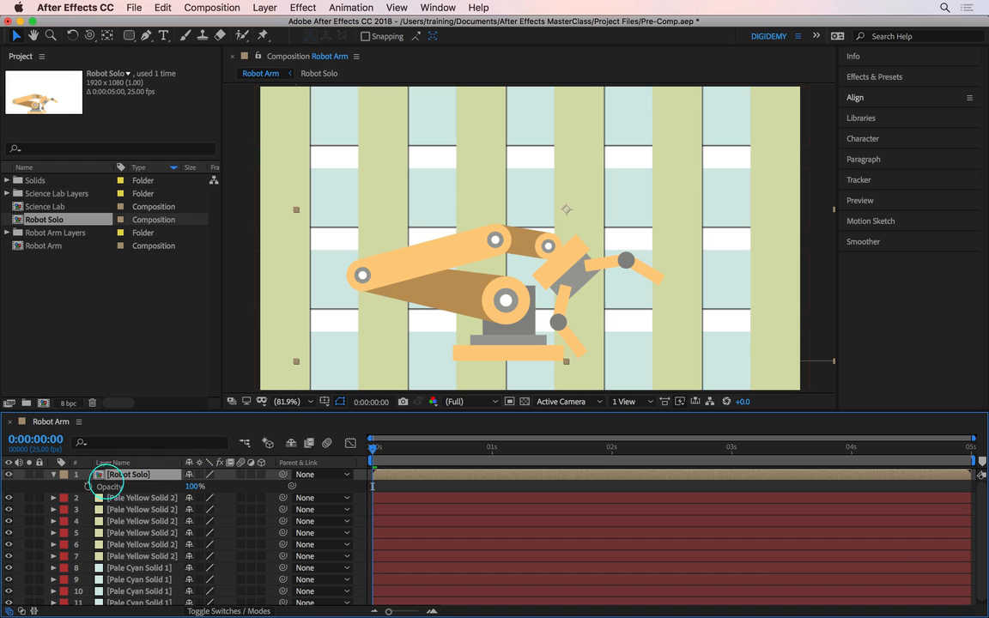
drag(194, 486, 77, 483)
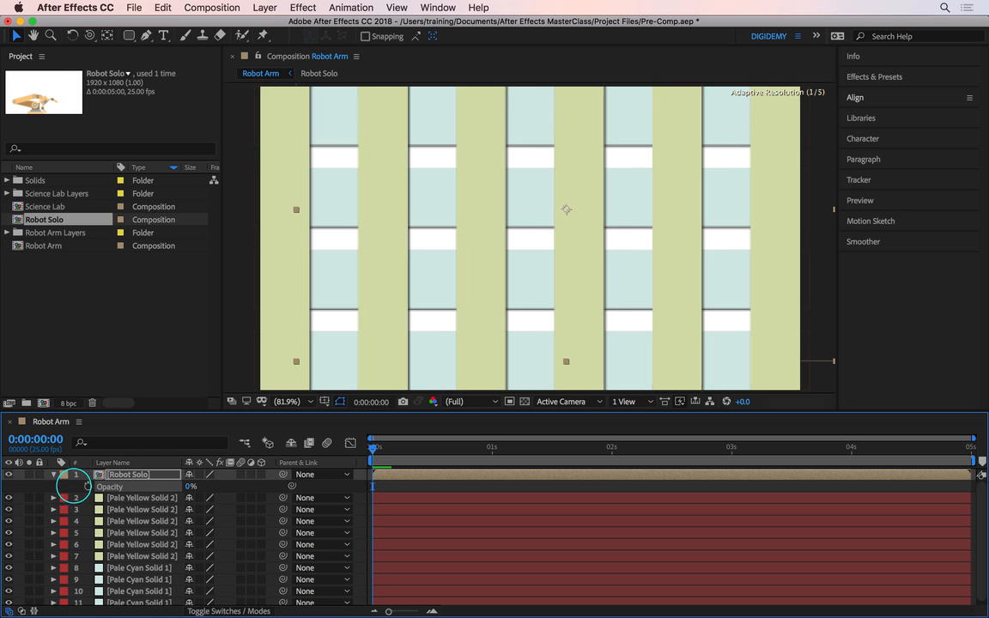
click(87, 486)
click(420, 447)
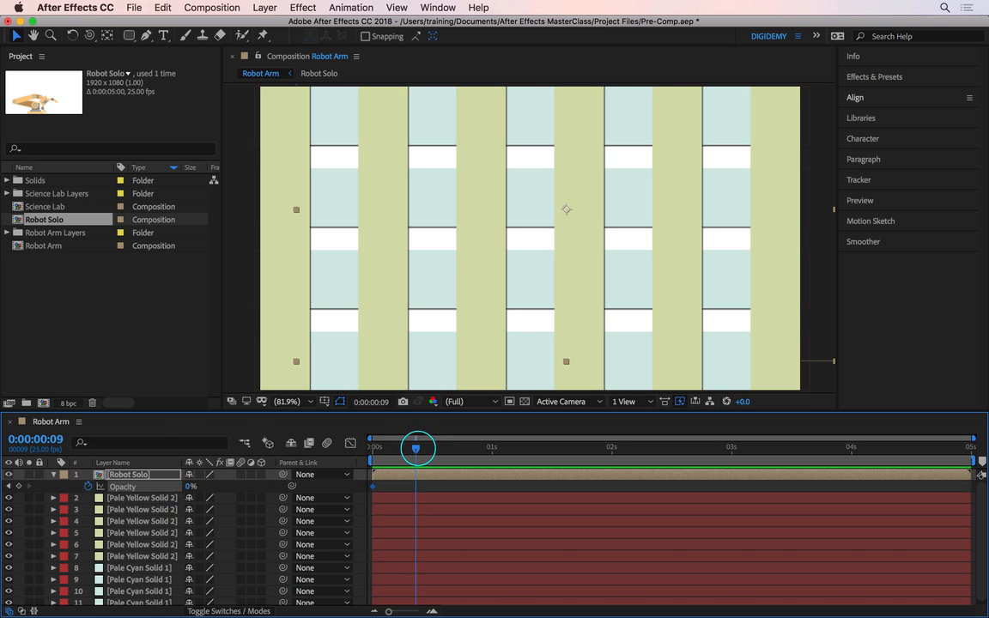
drag(187, 486, 302, 484)
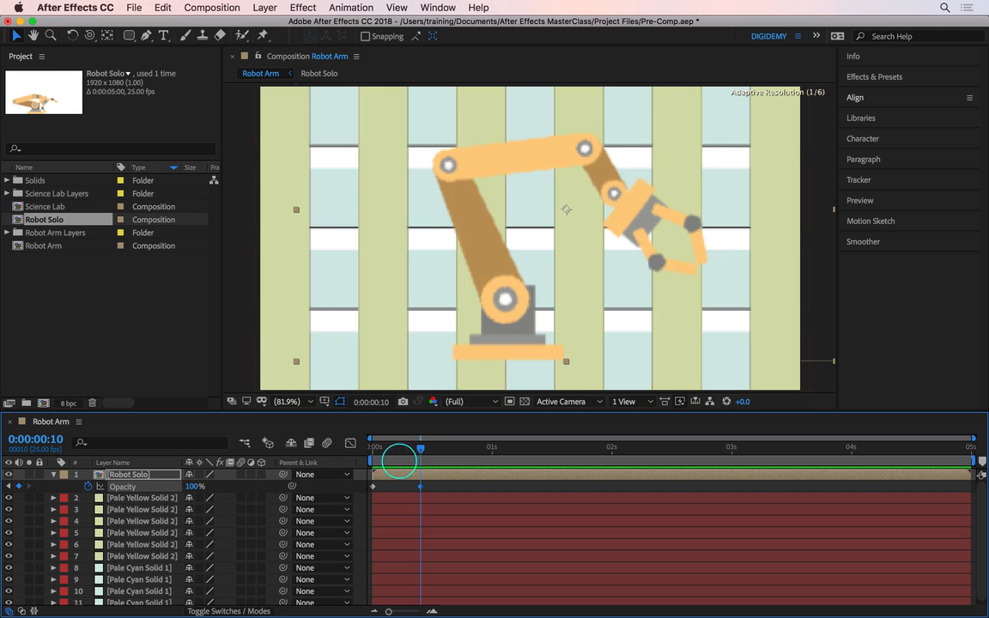
click(406, 445)
drag(406, 445, 458, 443)
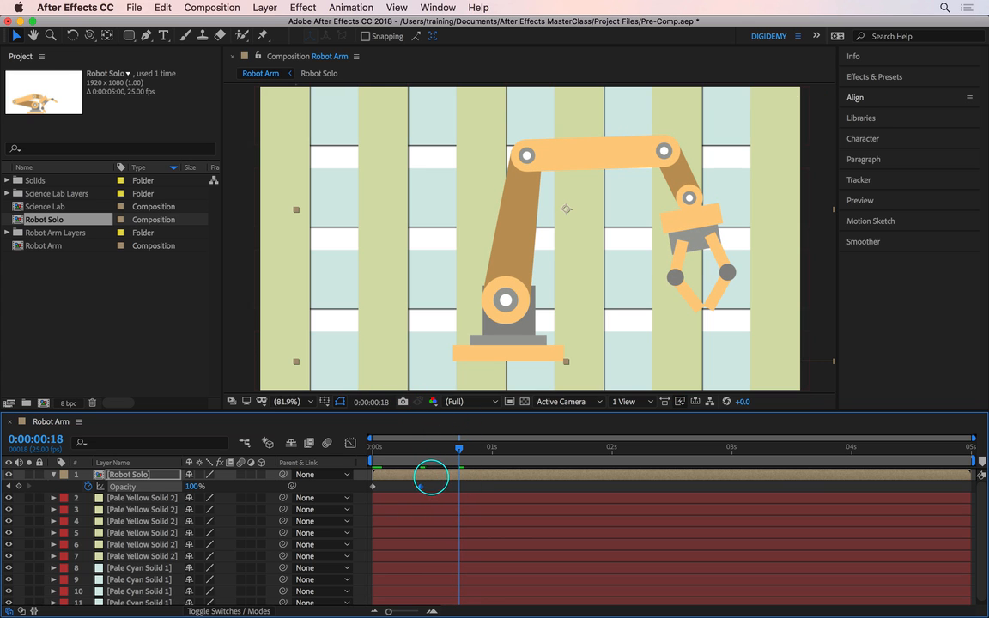
Inside the Robot Solo composition, proportionally stretch all layers' Rotation keyframes so the last ones fall at about 2.5 seconds.
double_click(459, 478)
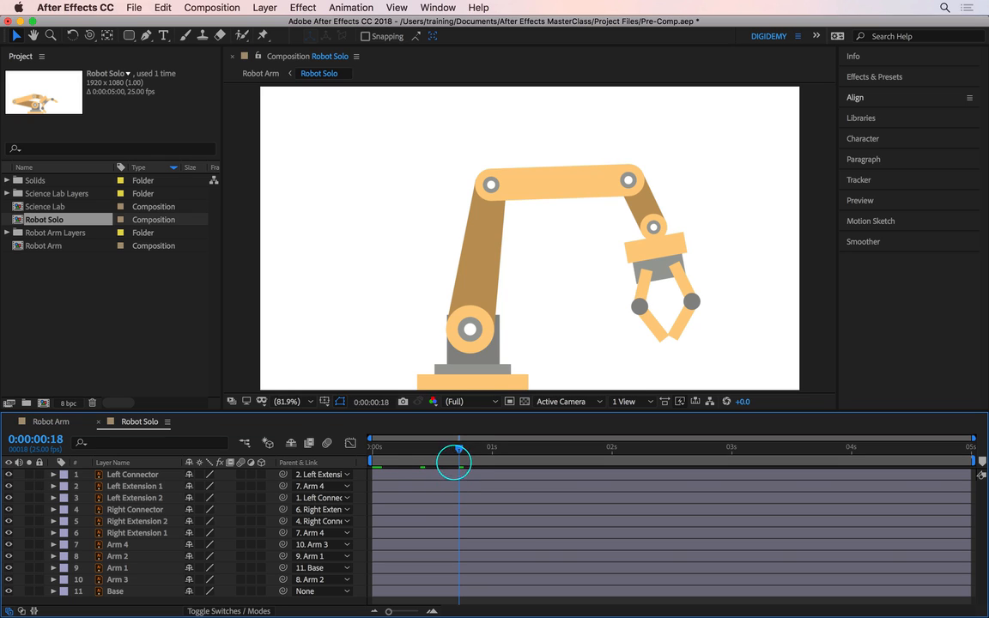
drag(459, 446, 401, 447)
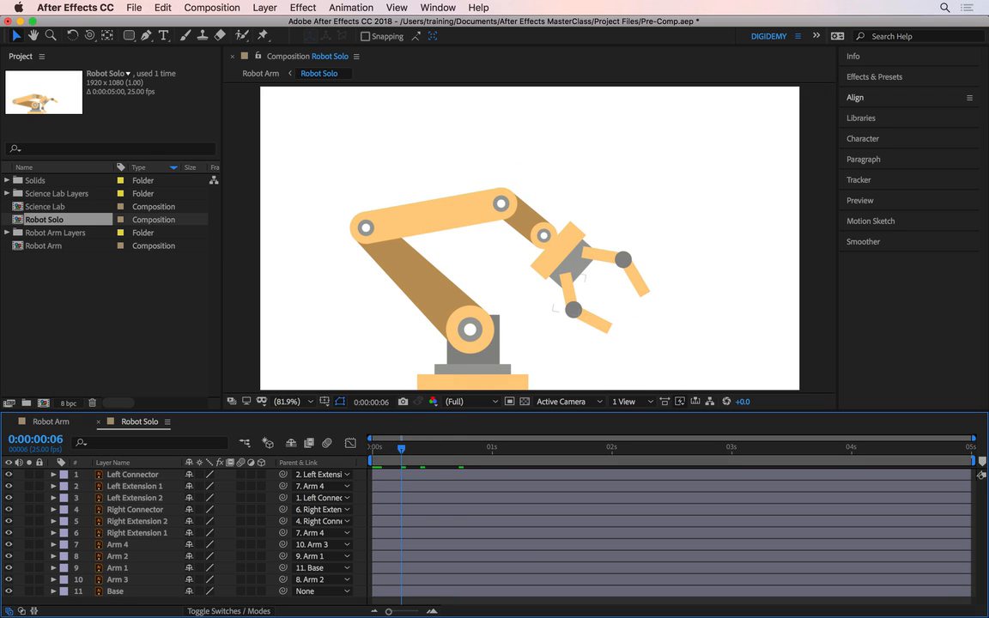
key(super+a)
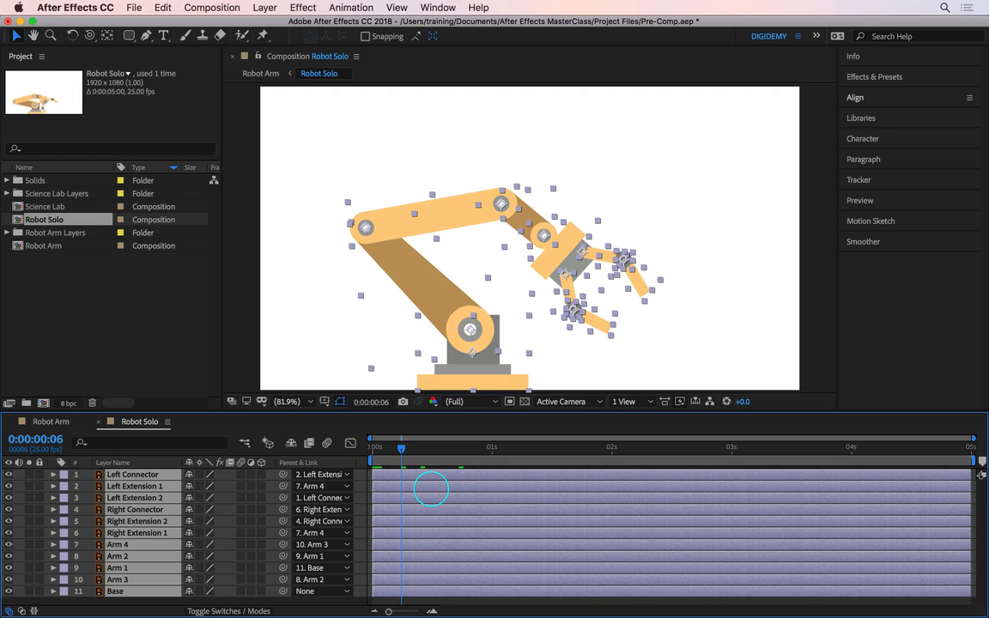
key(u)
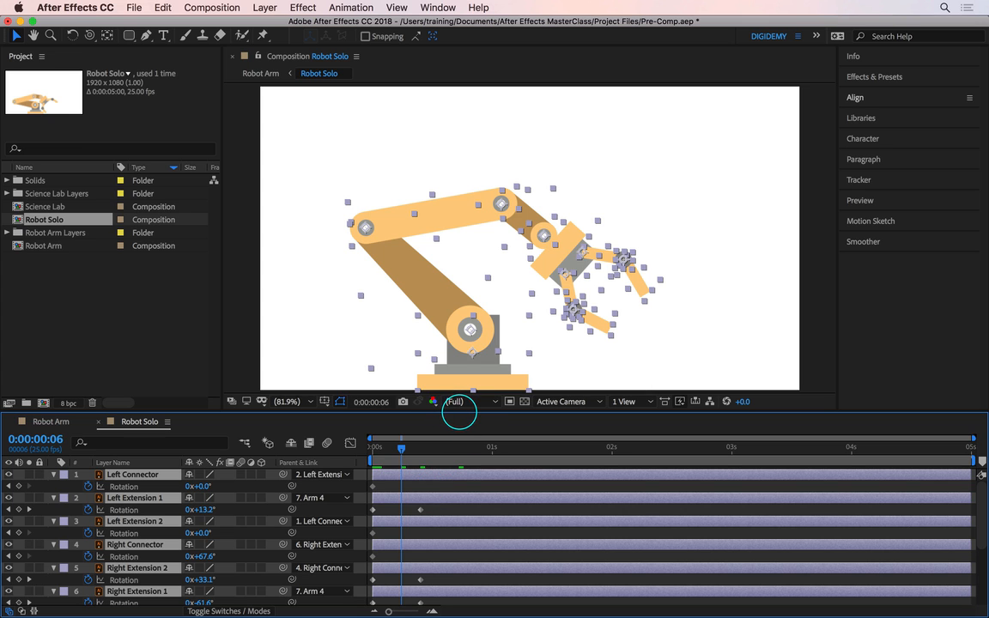
drag(459, 413, 466, 259)
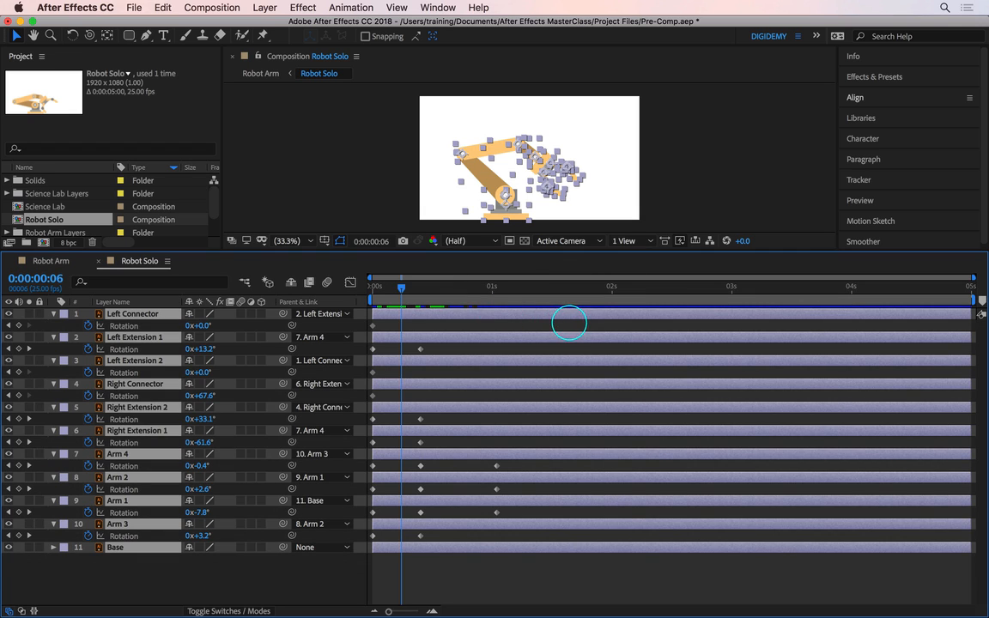
drag(569, 322, 347, 558)
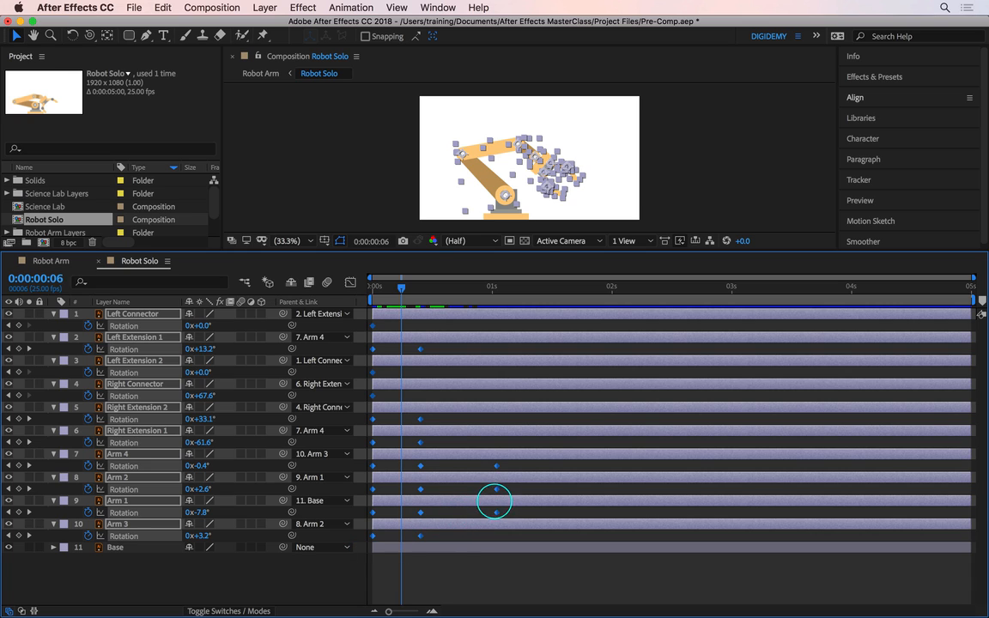
mouse_move(496, 489)
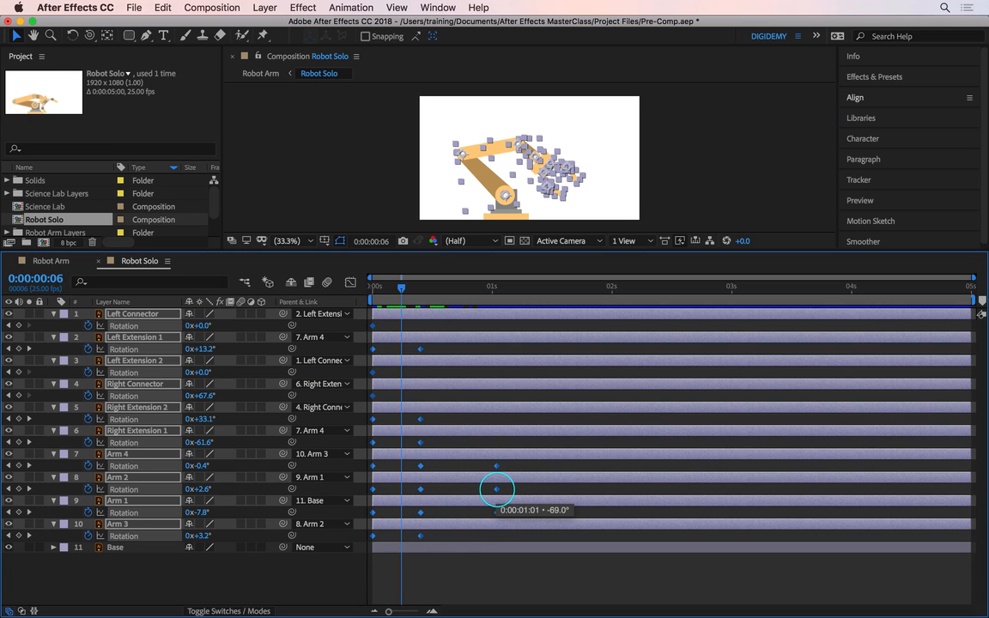
drag(496, 490, 678, 447)
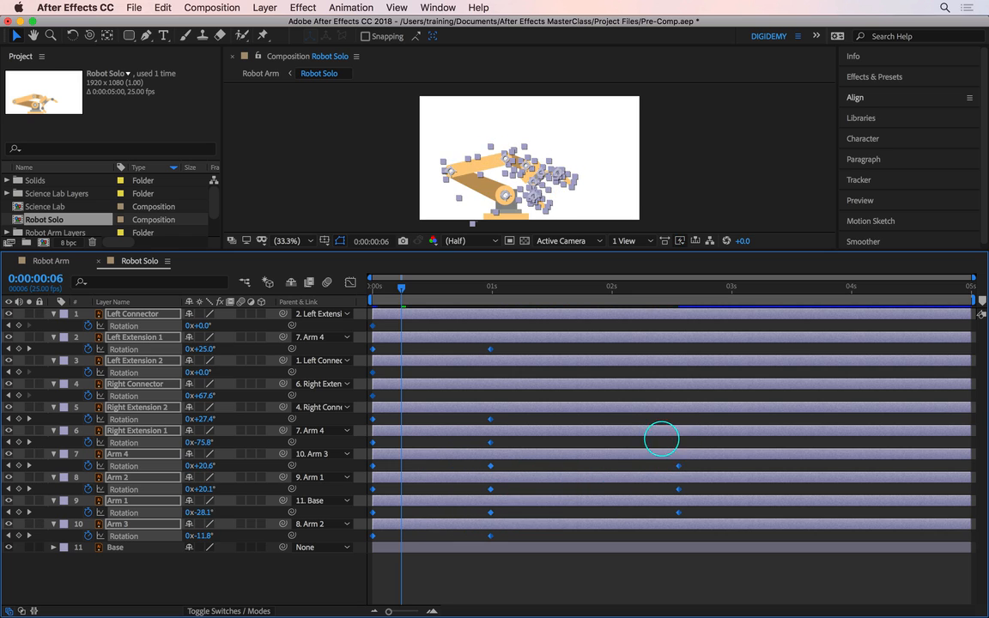
Preview the slowed Robot Solo animation and go back to the start of the Robot Arm composition to check it there.
drag(499, 248, 491, 398)
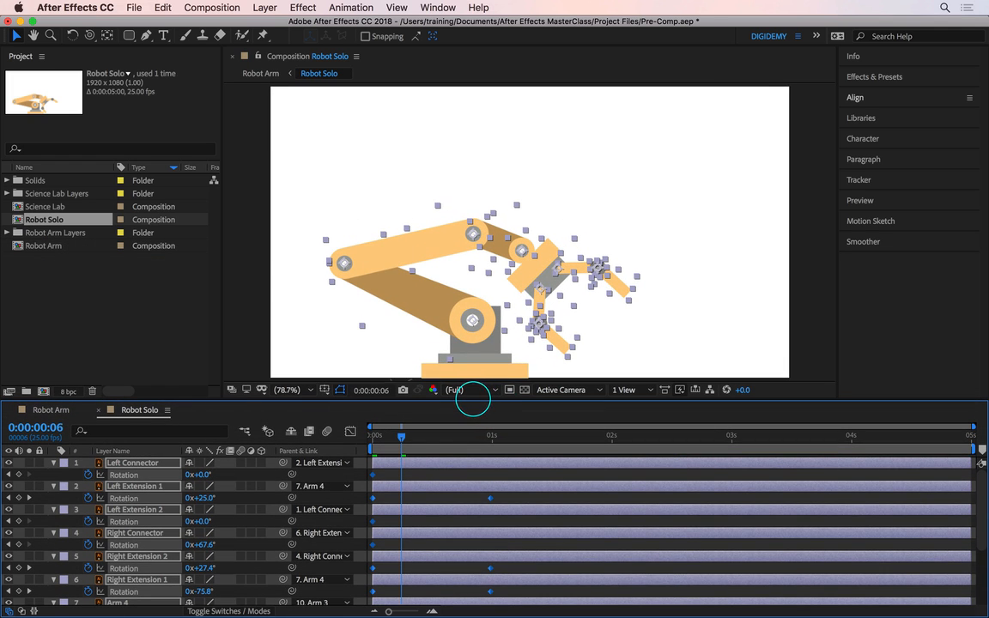
key(space)
click(612, 437)
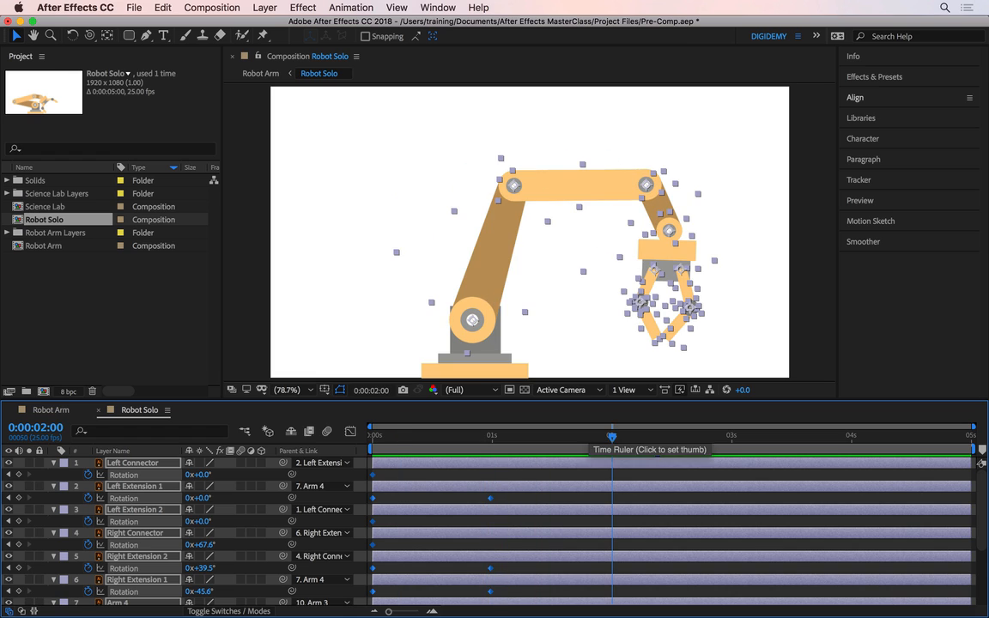
click(613, 439)
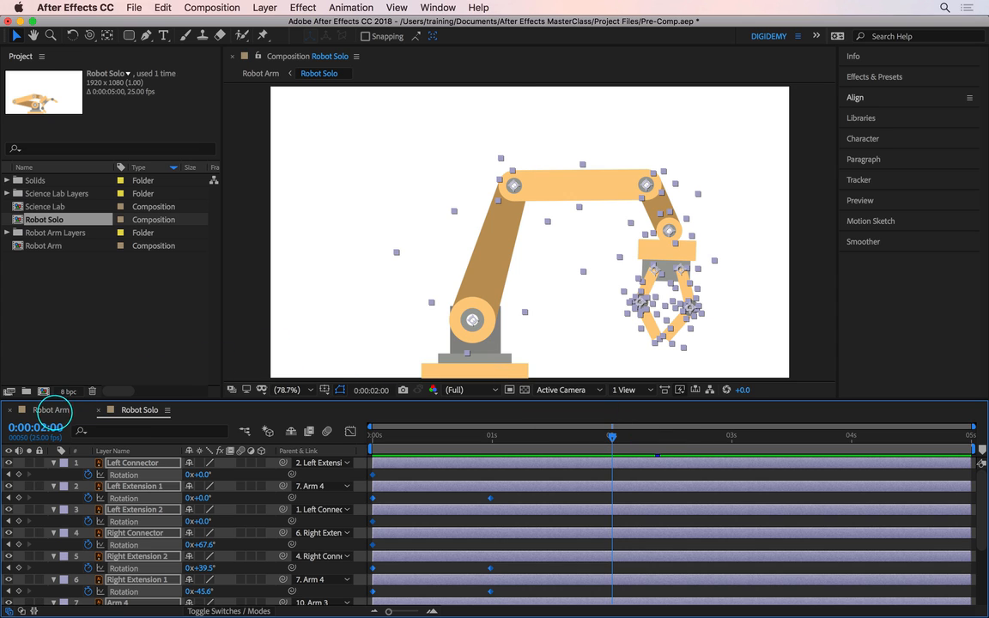
click(55, 411)
drag(377, 437, 353, 434)
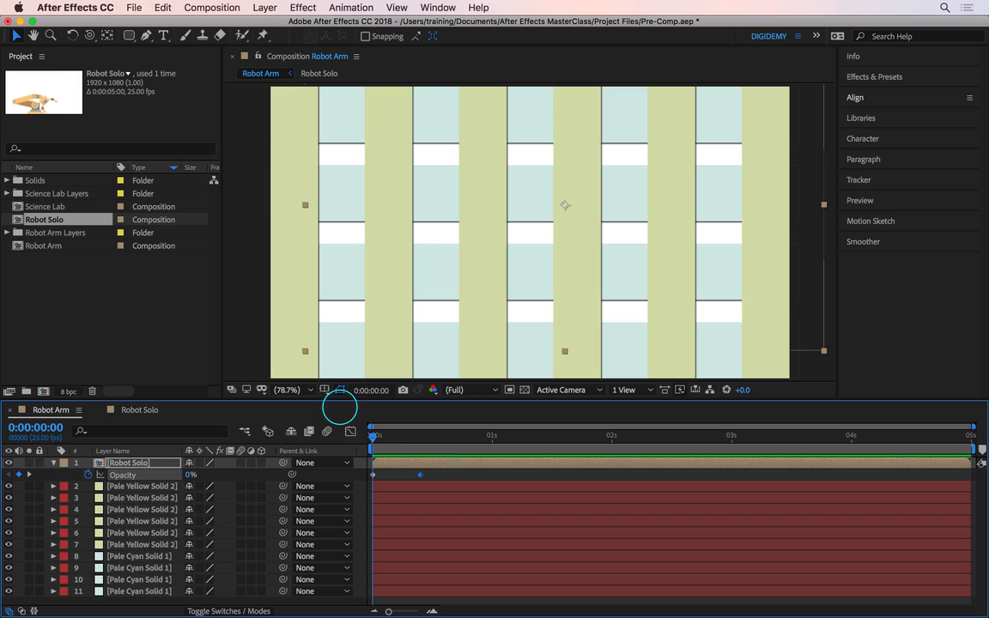
Play the Robot Arm composition from the start to check the slowed arm animation, stopping at 0:00:02:07.
key(space)
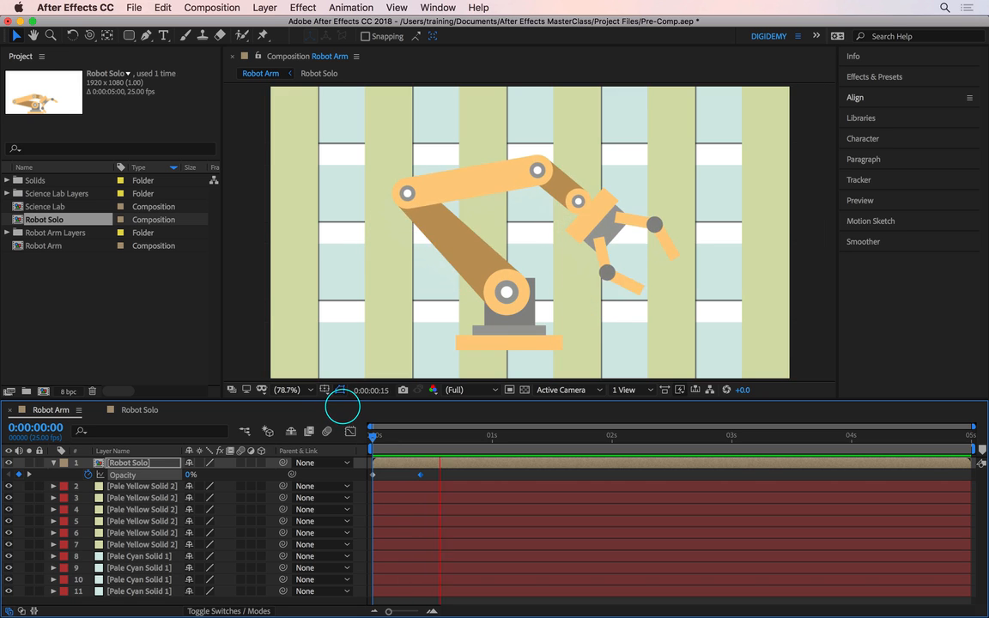
key(space)
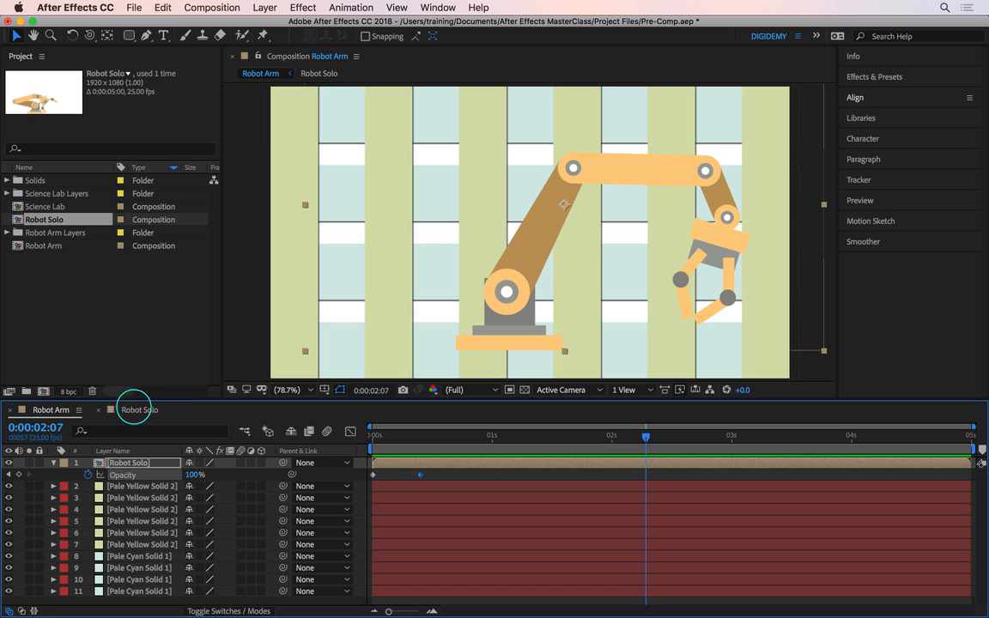
Temporarily hide the Base layer inside Robot Solo, check the change in the Robot Arm composition, and restore the layer's visibility.
click(137, 410)
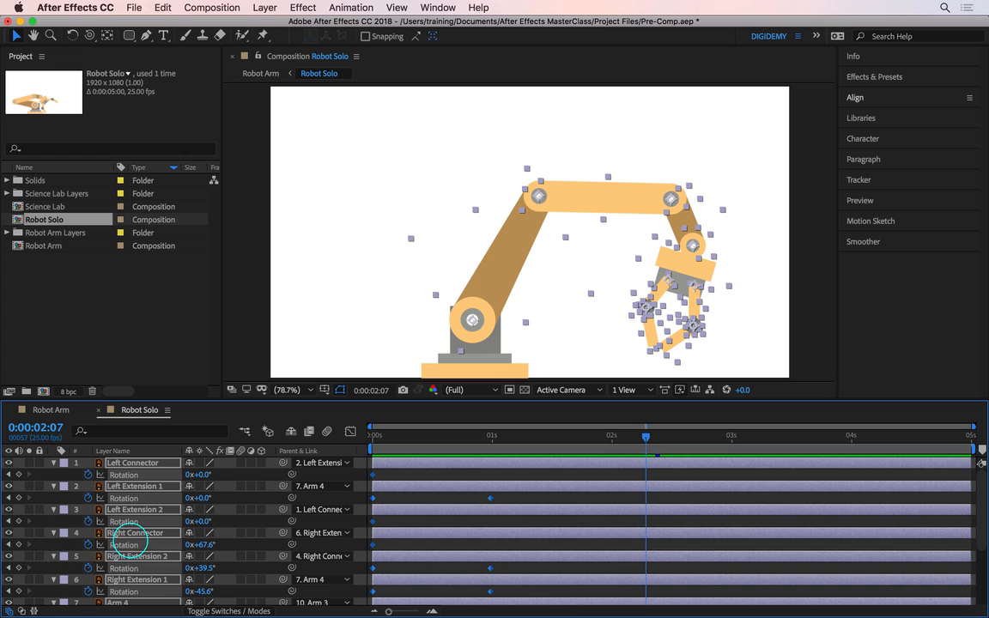
scroll(126, 515, down, 5)
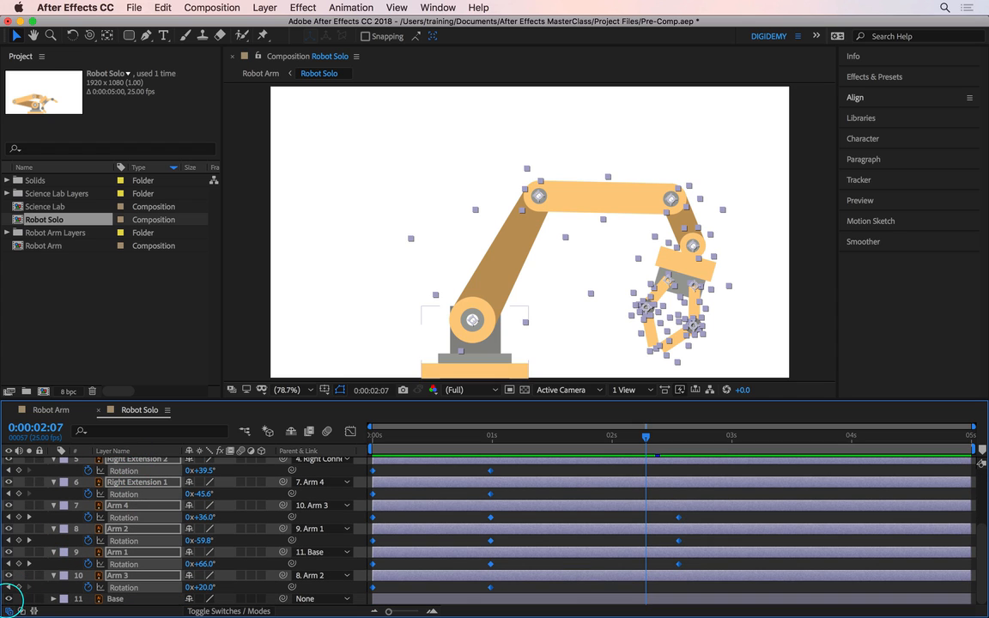
click(10, 597)
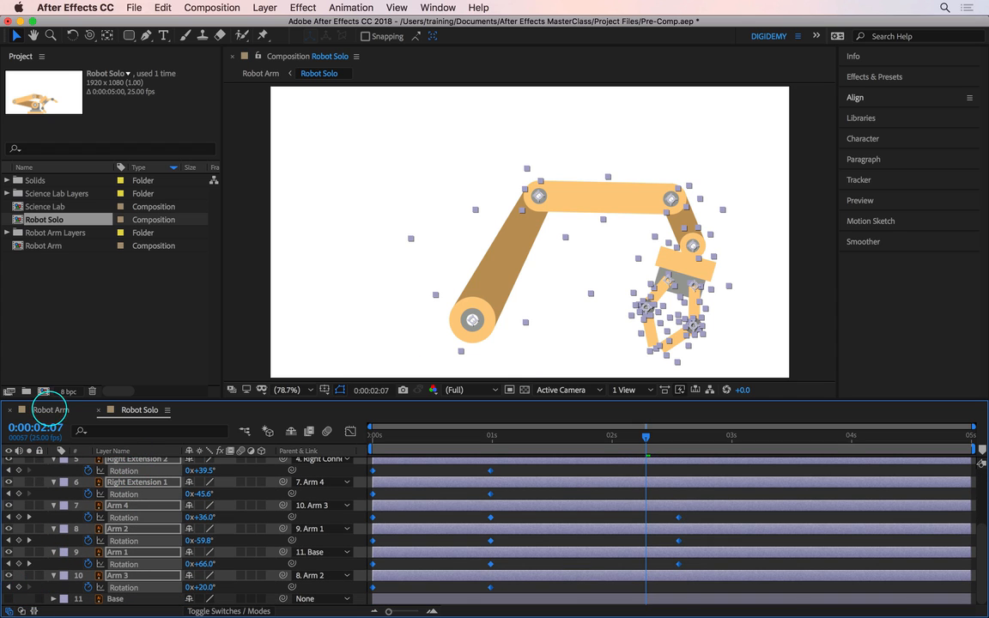
click(49, 410)
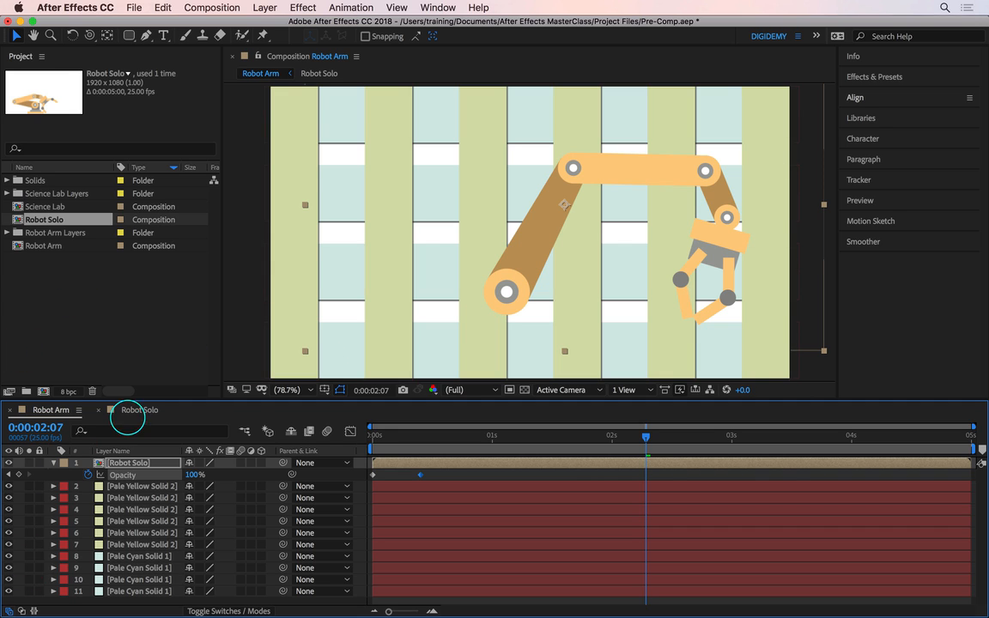
click(130, 410)
click(9, 599)
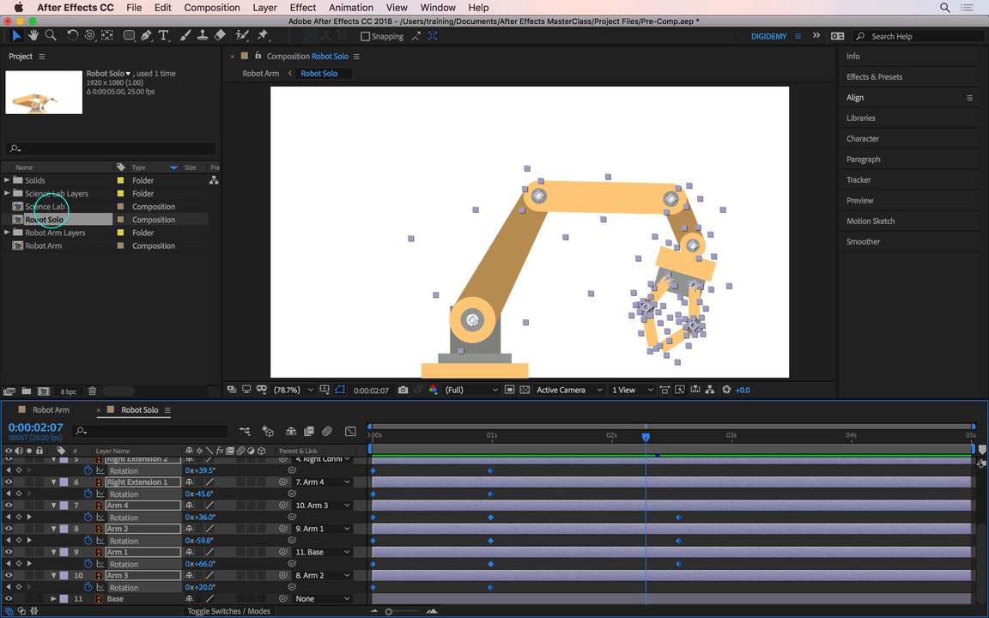
Open the Science Lab composition and add Robot Solo to it as a nested layer above the Scientist layer.
double_click(46, 206)
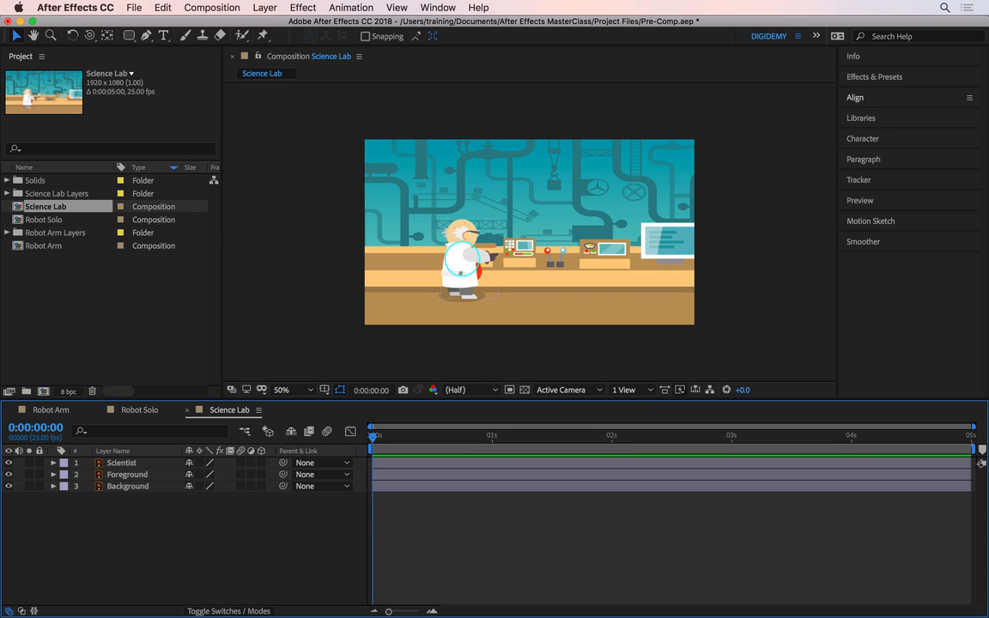
key(shift+slash)
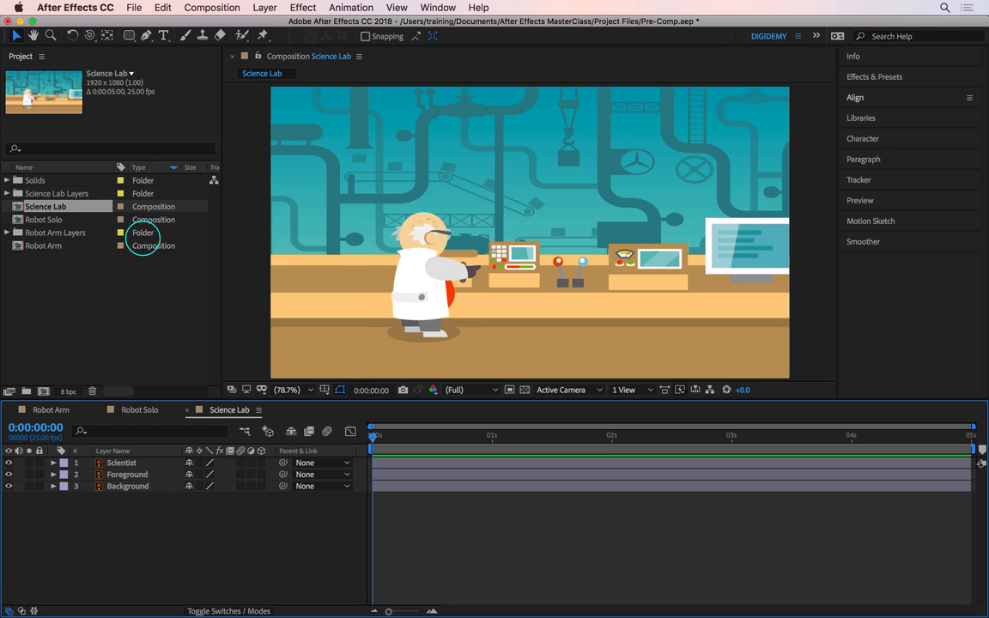
click(42, 219)
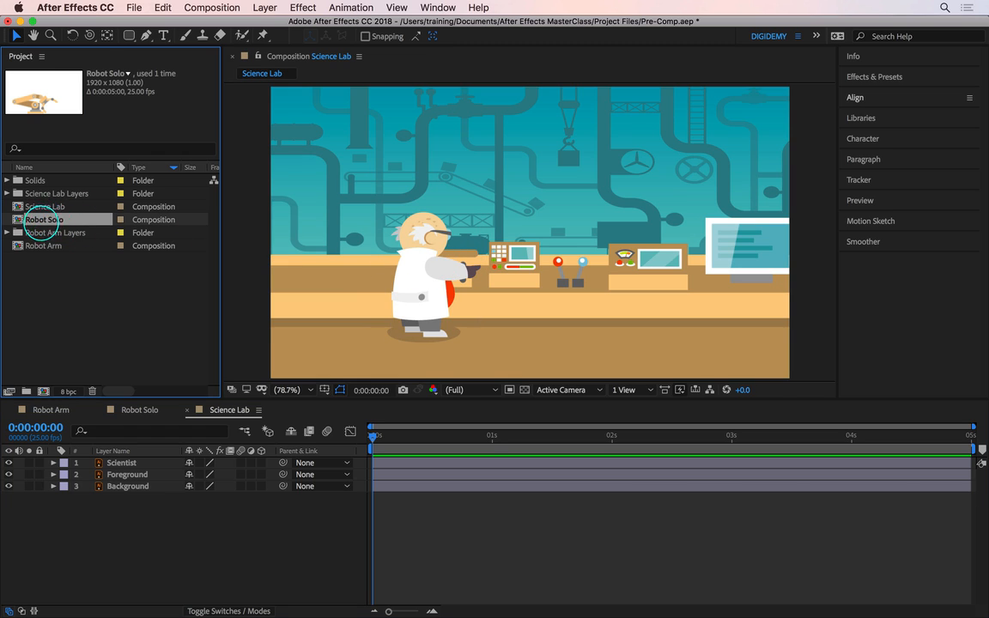
drag(42, 219, 430, 233)
key(comma)
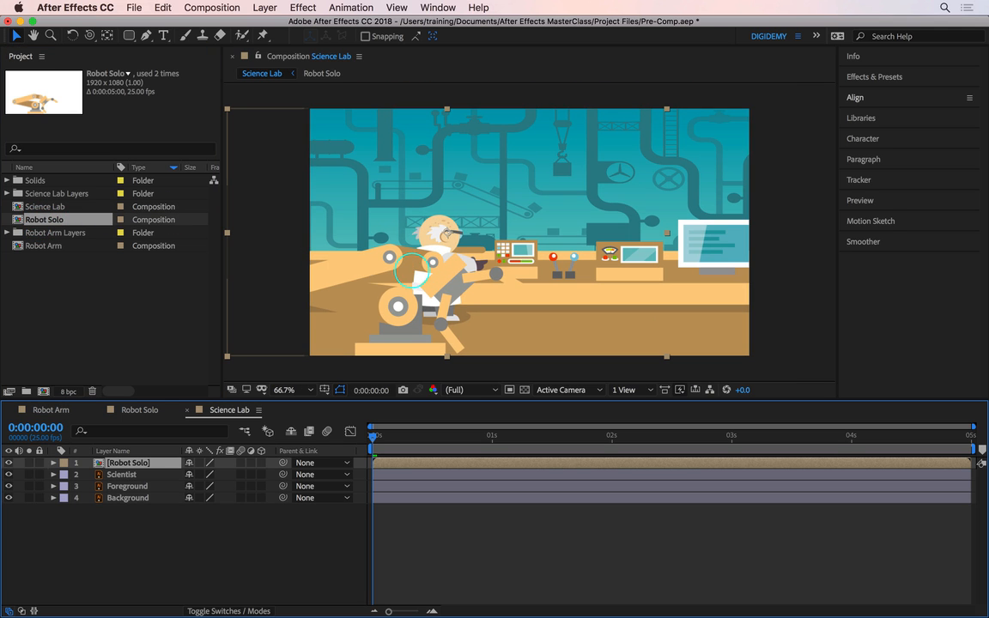
Scale the Robot Solo layer to 58%, place it on the workbench by the scientist, and stack it below the Scientist layer.
drag(376, 286, 437, 207)
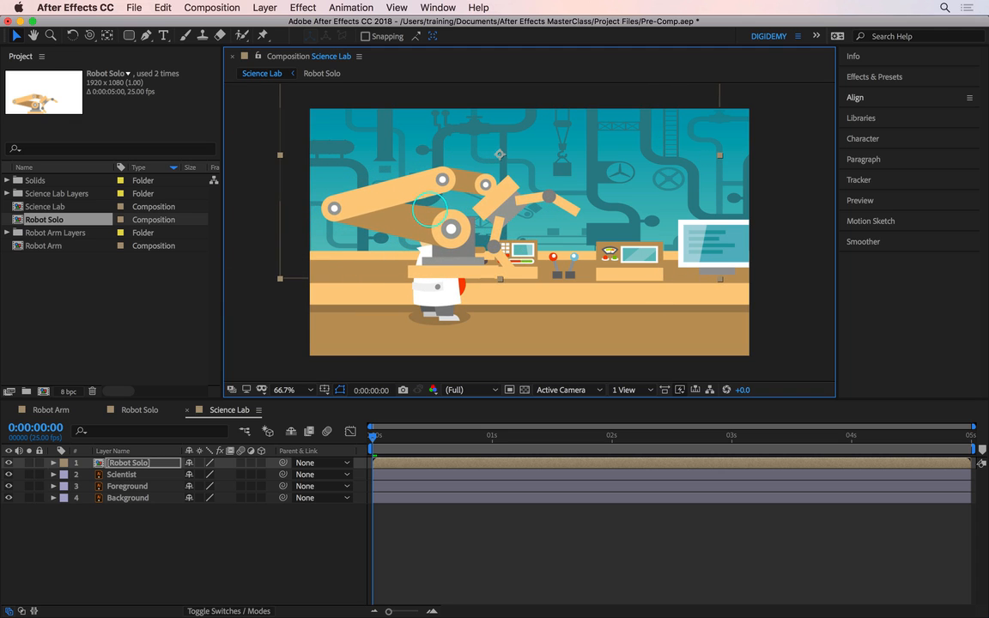
key(s)
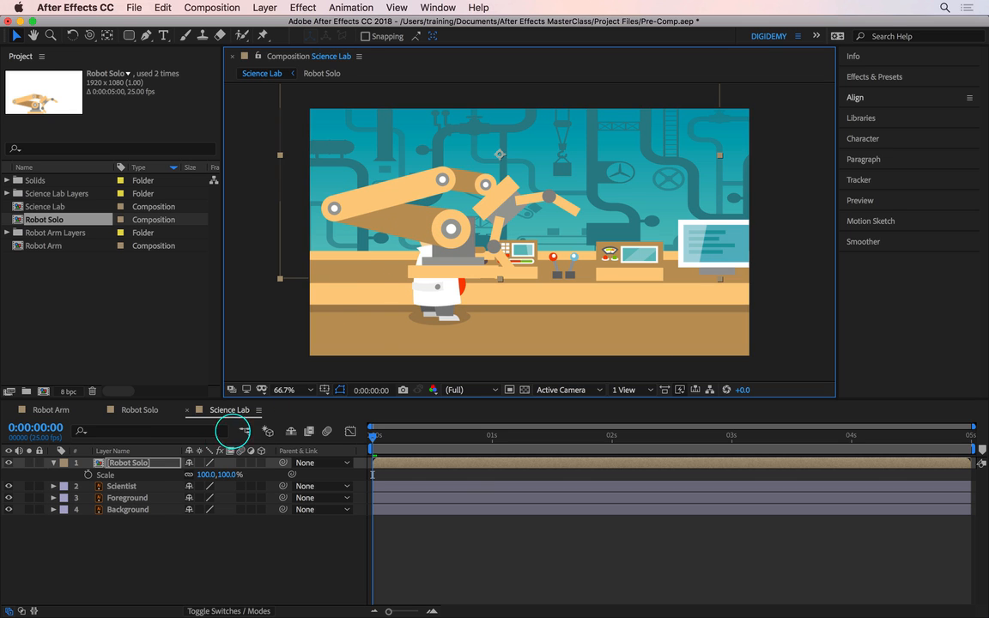
drag(221, 475, 201, 474)
drag(421, 189, 392, 249)
drag(136, 463, 145, 492)
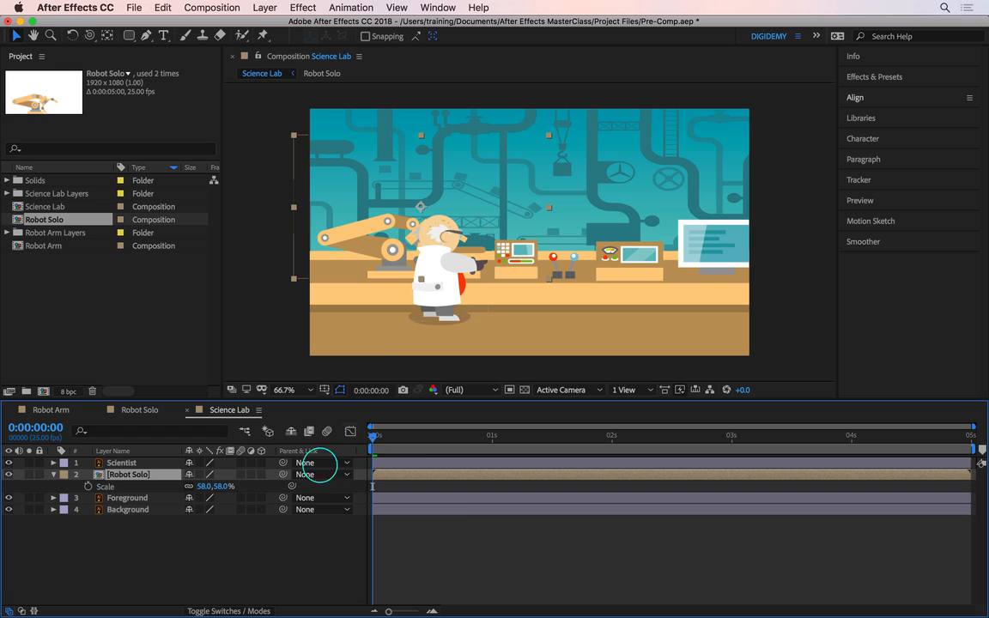
Deselect the layers and preview the nested robot animation in Science Lab, stopping at 0:00:02:22.
click(254, 524)
key(space)
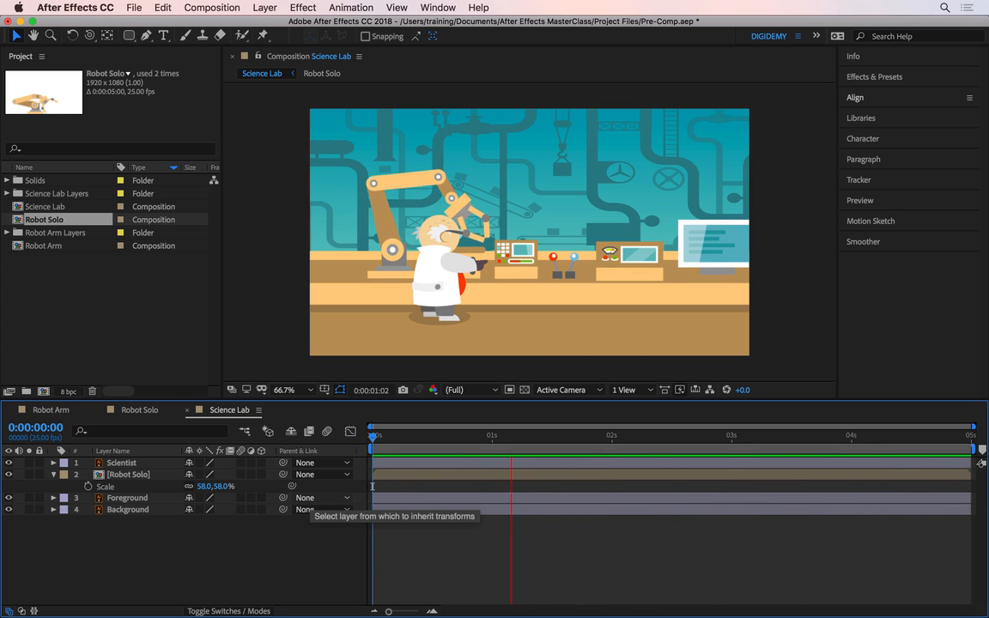
key(space)
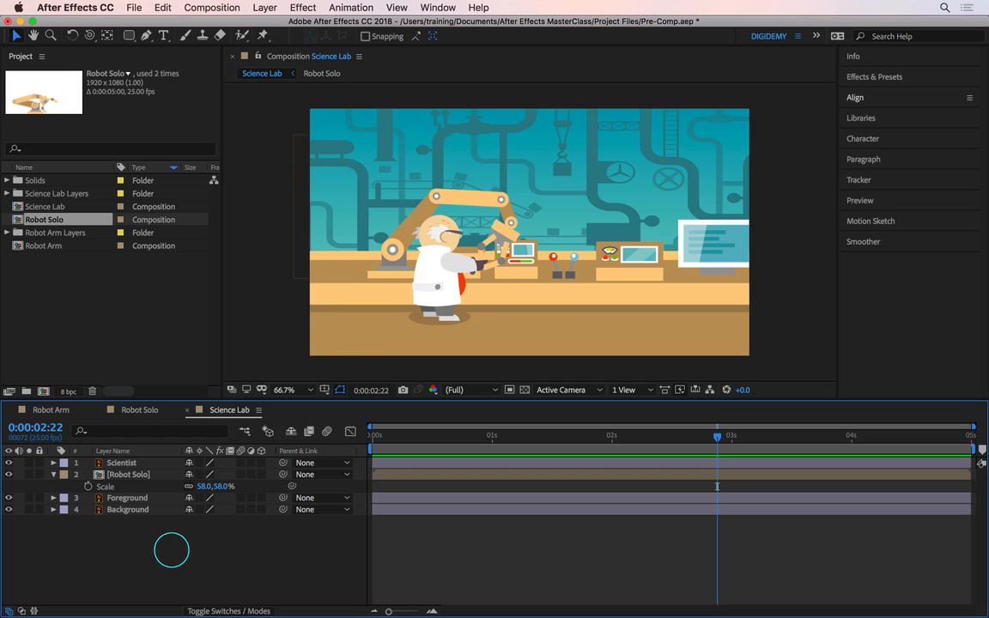
Pre-compose all four Science Lab layers into a new composition named "Lab with Robot", moving all attributes into it.
drag(156, 536, 116, 464)
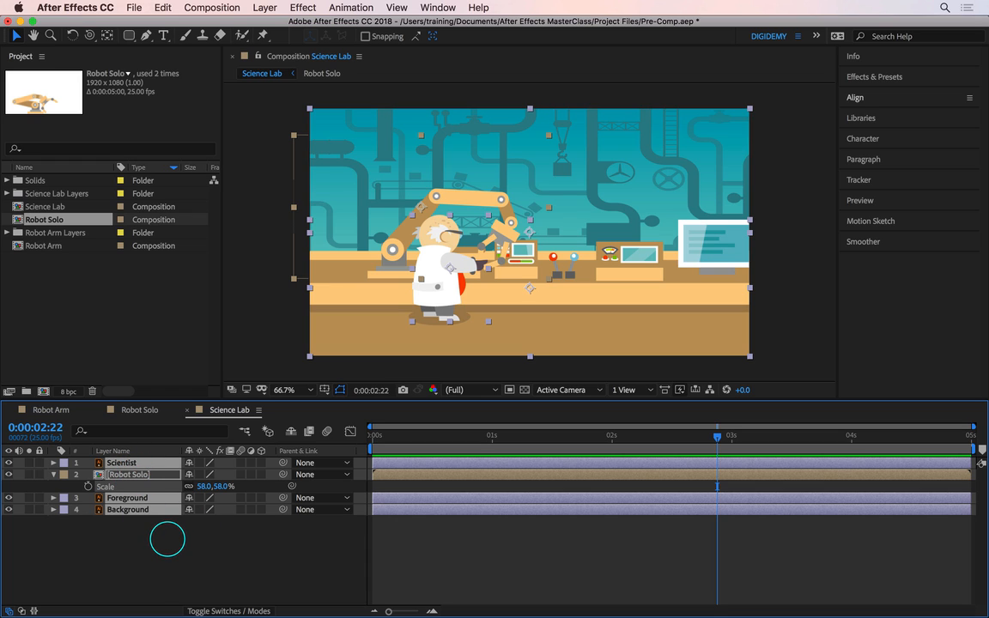
key(super+shift+c)
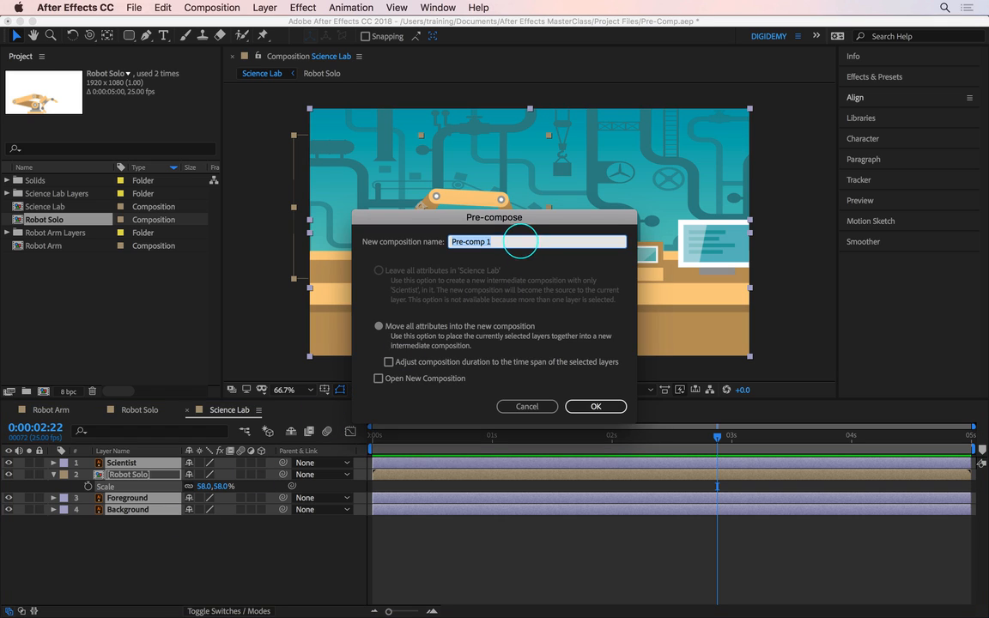
click(523, 242)
key(super+a)
text(La)
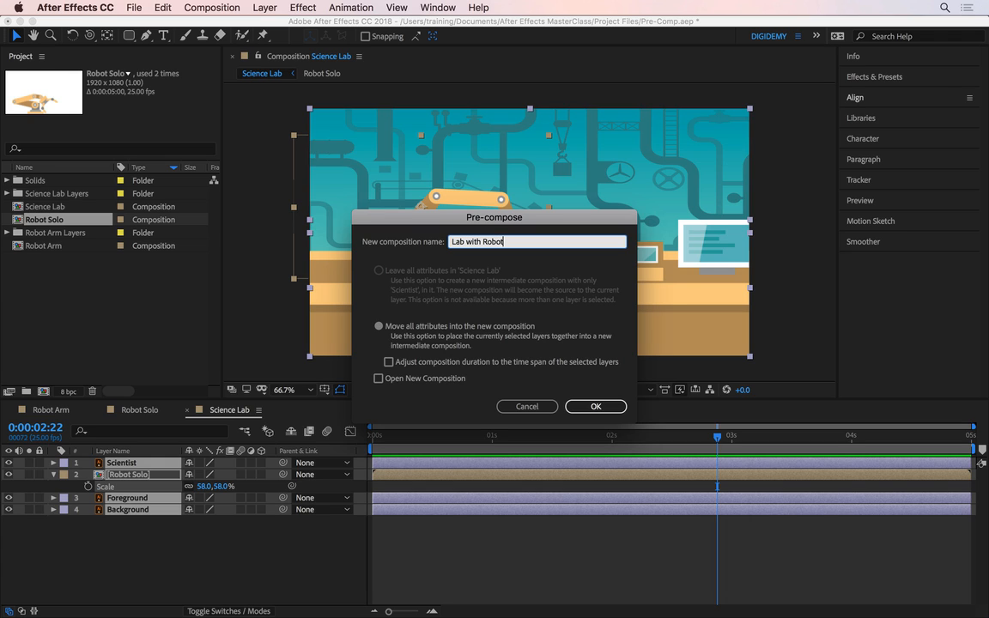
key(Return)
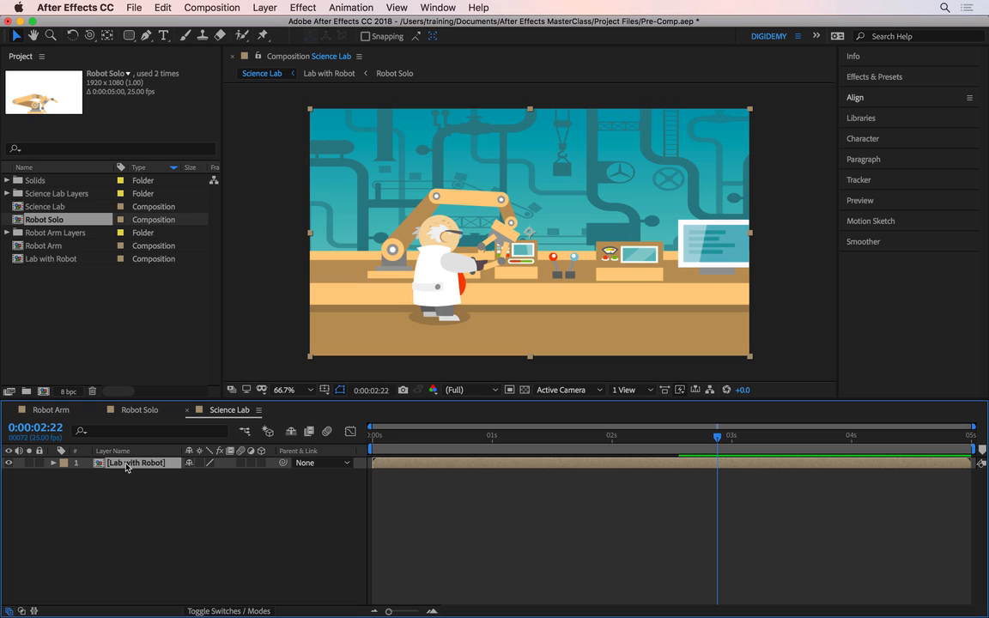
Keyframe the Lab with Robot layer's Opacity from 0% at 0:00:00:00 to 100% at 0:00:00:14.
click(51, 464)
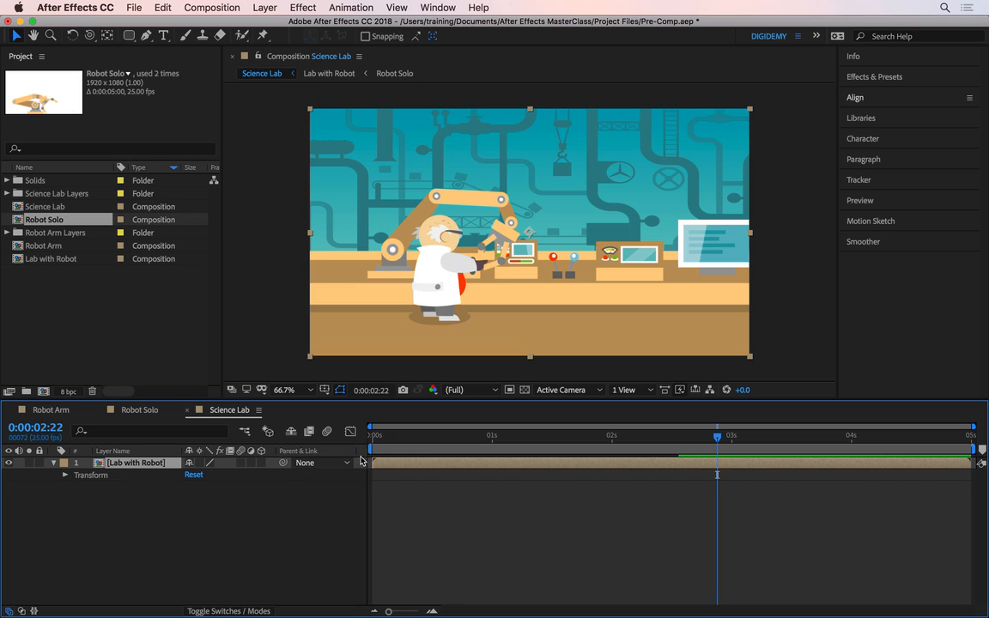
key(Home)
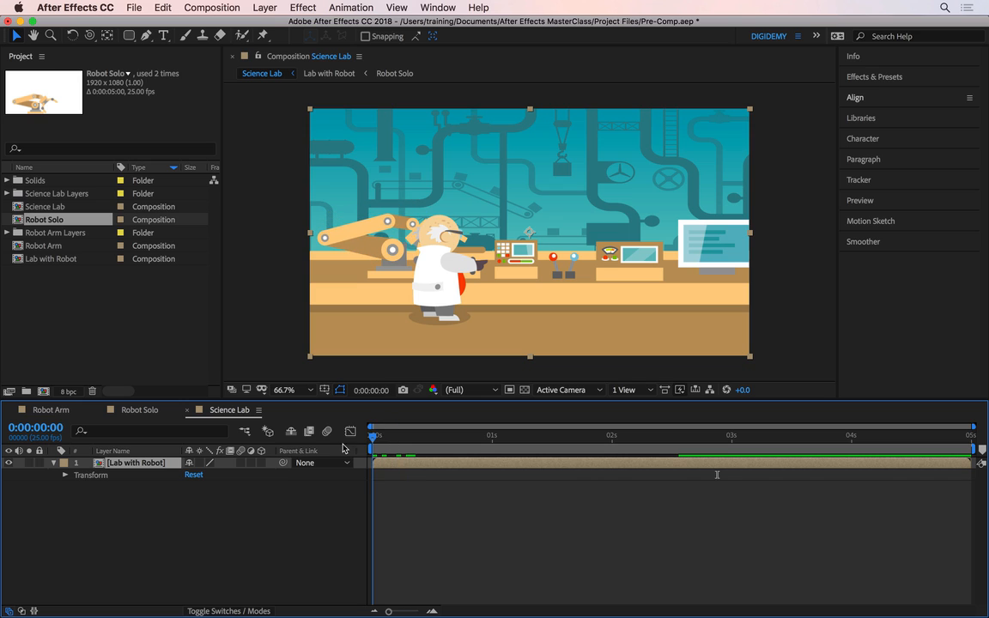
click(65, 476)
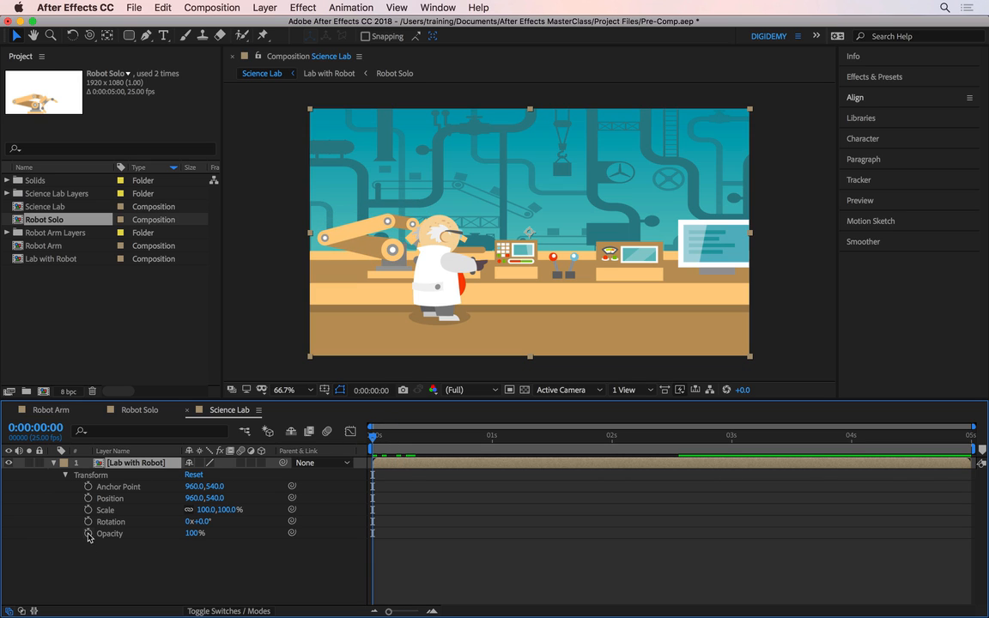
click(87, 533)
drag(193, 533, 57, 544)
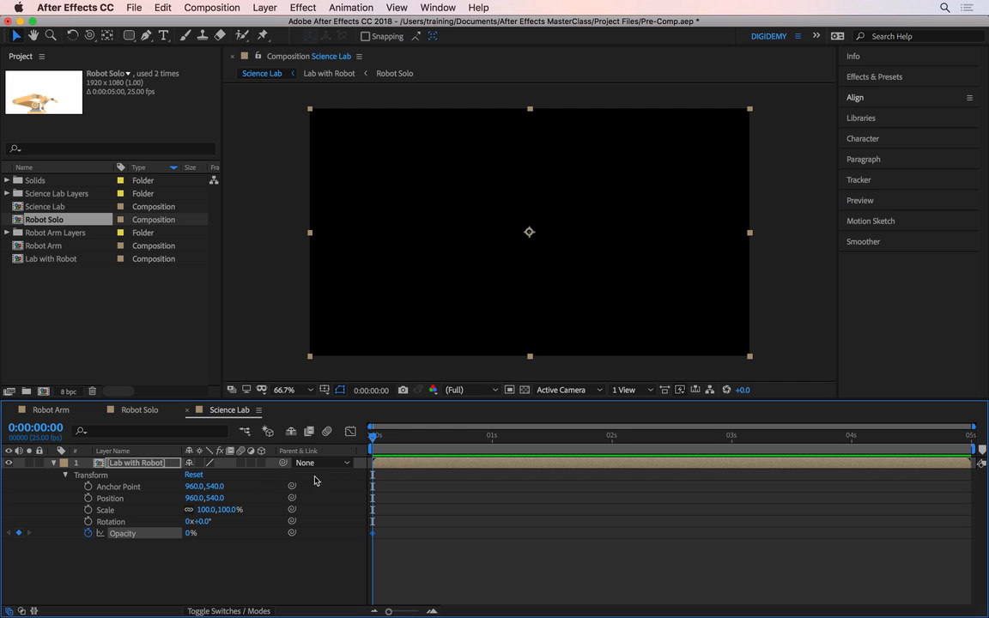
drag(418, 448, 439, 448)
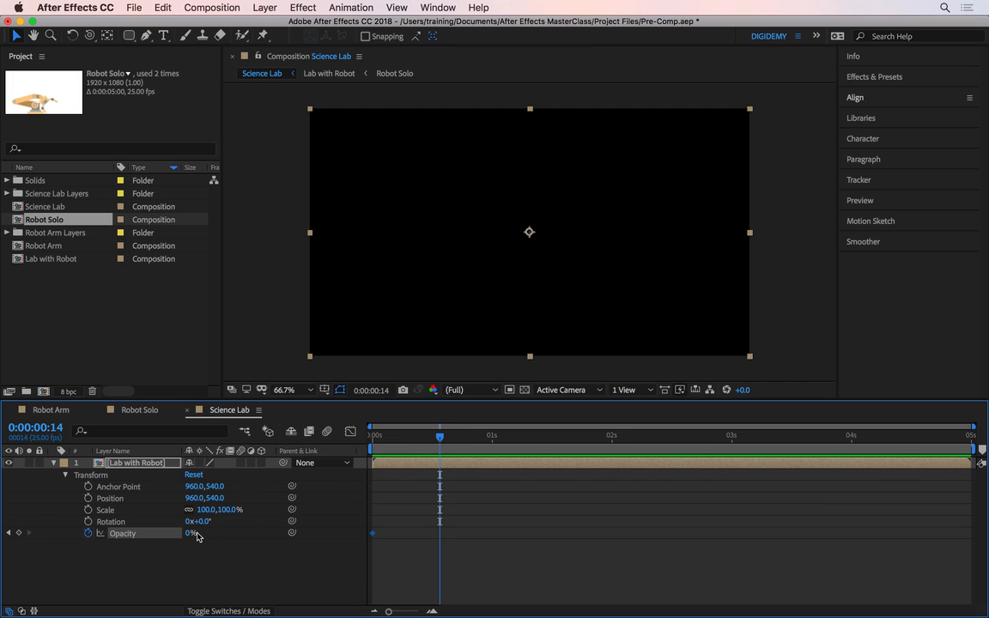
drag(189, 535, 324, 525)
Preview the scene's fade-in from the start and stop playback at 0:00:03:10.
drag(439, 438, 370, 439)
key(space)
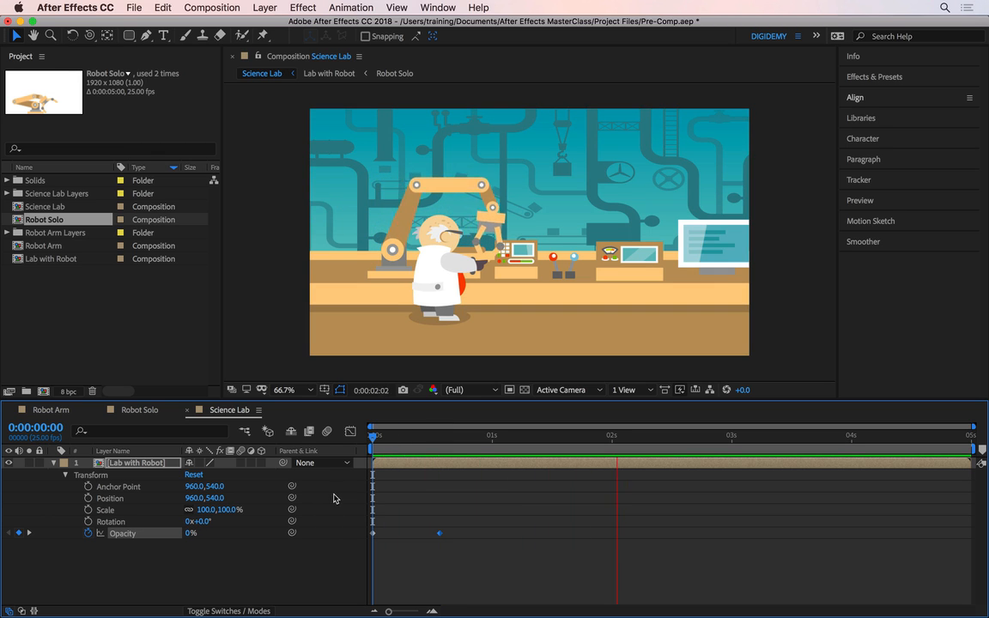
key(space)
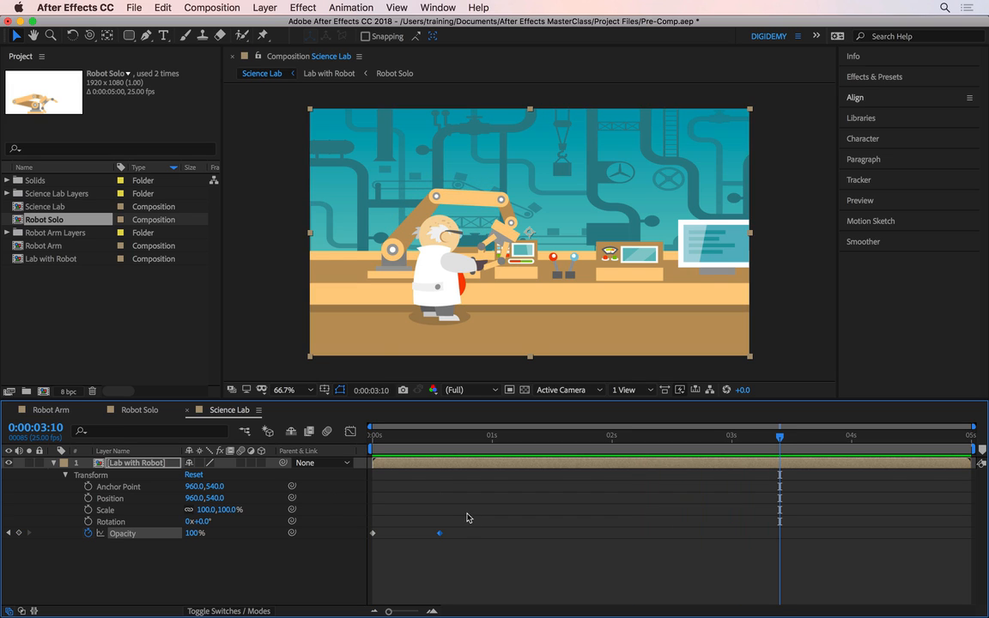
Copy both Opacity keyframes, paste them at 0:00:03:10, and time-reverse the pasted pair to make a fade-out.
drag(440, 537, 366, 533)
key(super+c)
key(super+v)
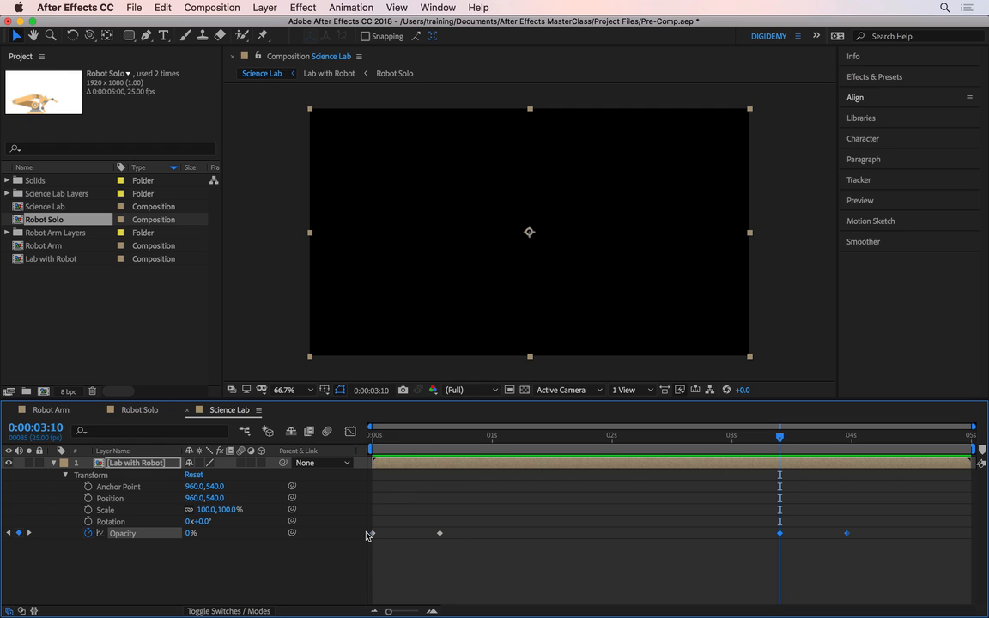
right_click(781, 539)
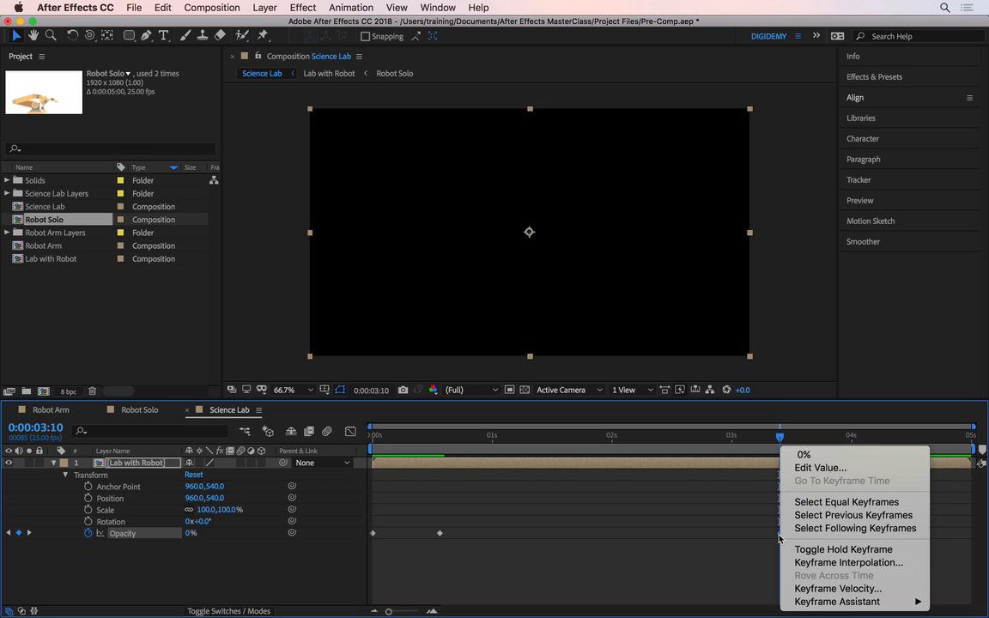
mouse_move(824, 601)
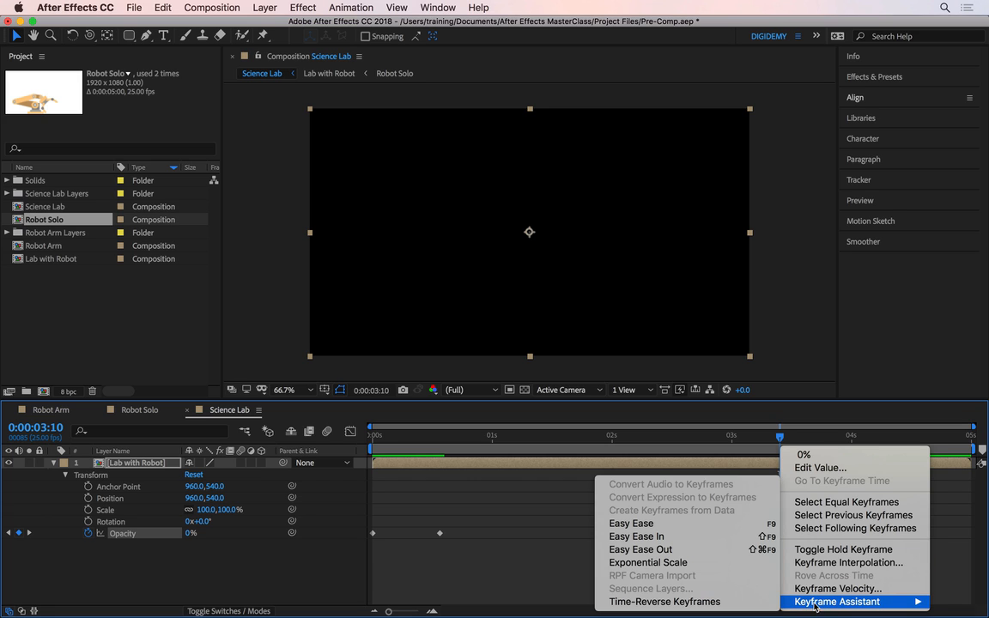
click(762, 602)
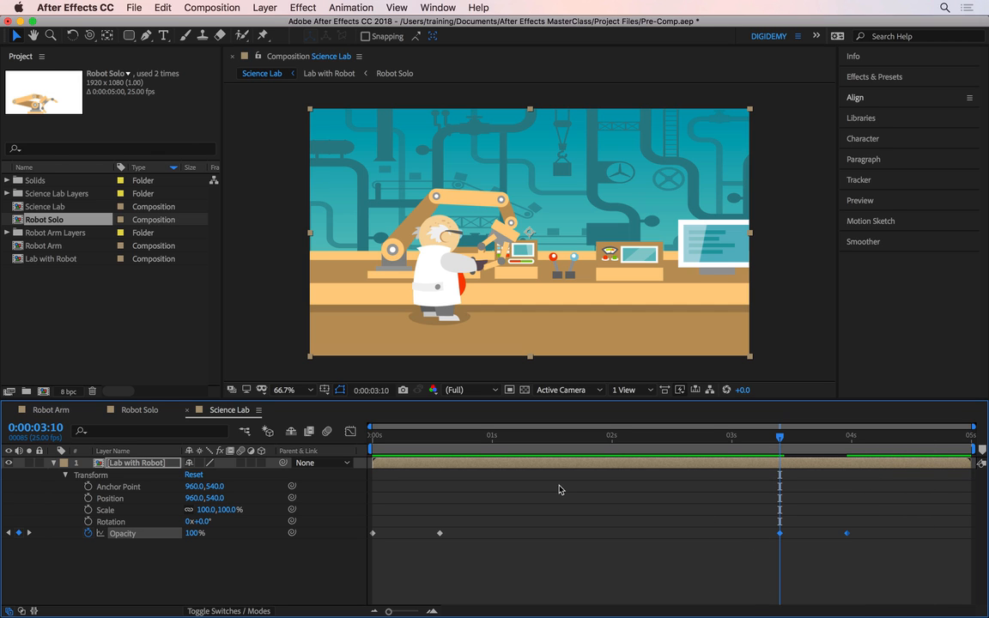
Go back to the start of Science Lab and play the composition to check its opacity fades.
drag(383, 440, 357, 444)
key(space)
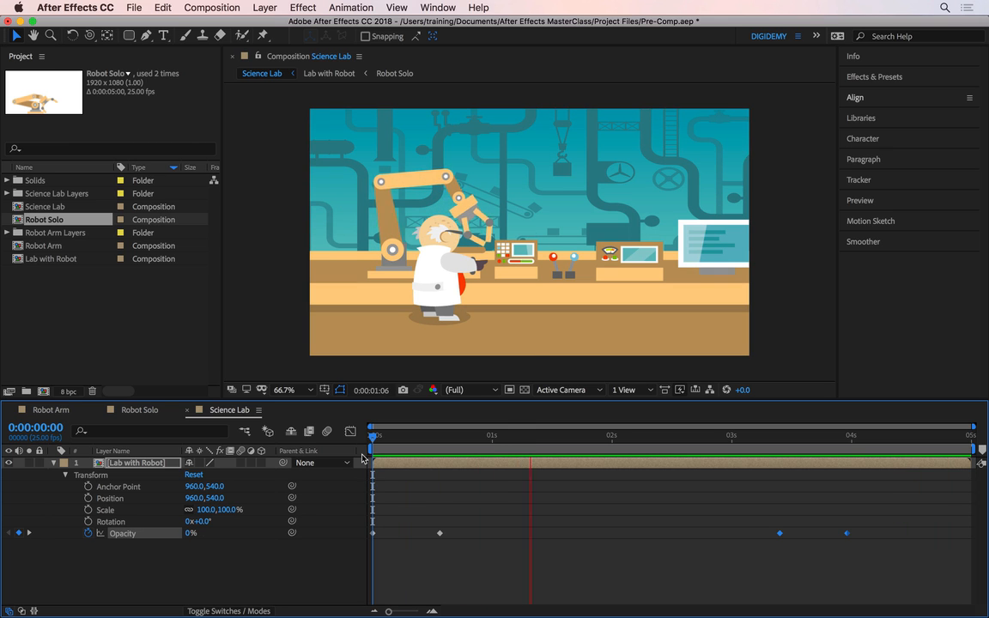
key(space)
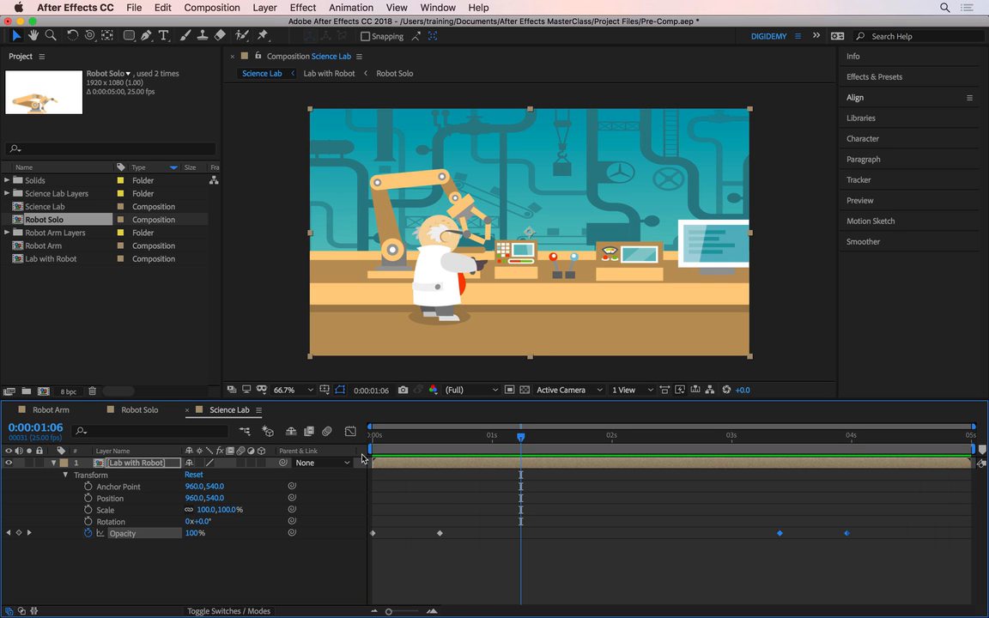